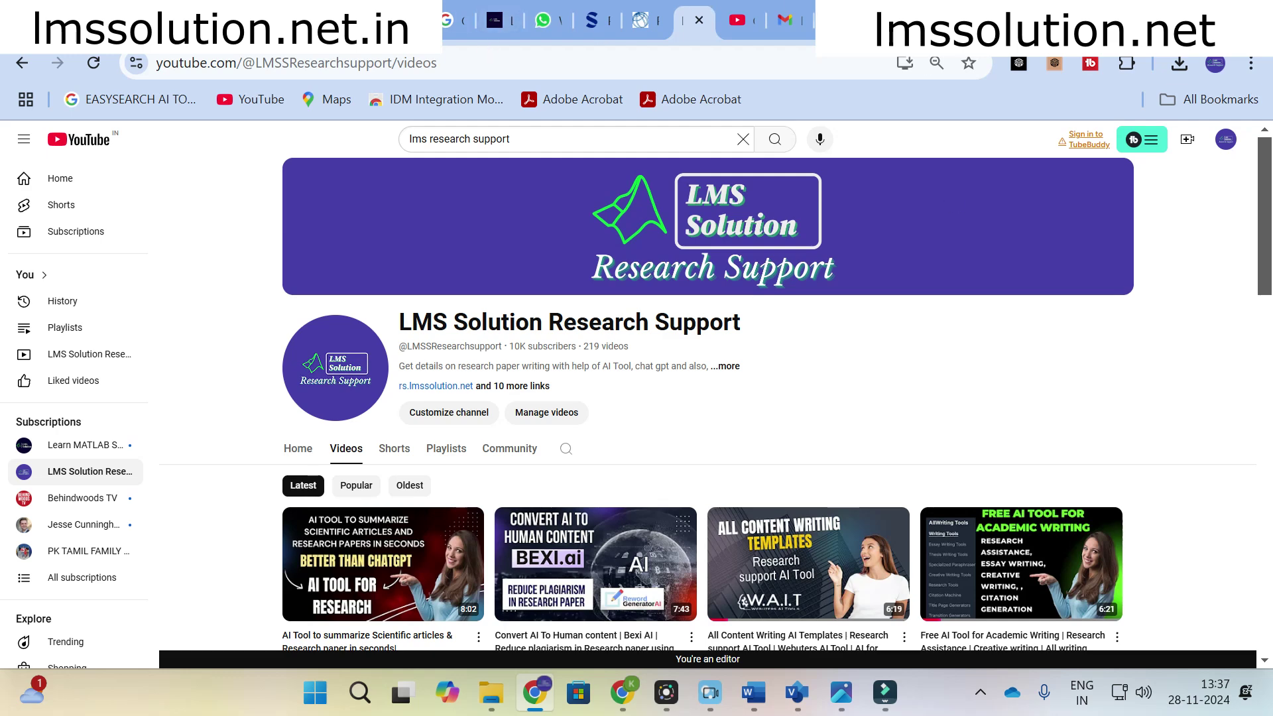
Switch to the Briefy dashboard and open the Online Summarizer tool.
click(400, 21)
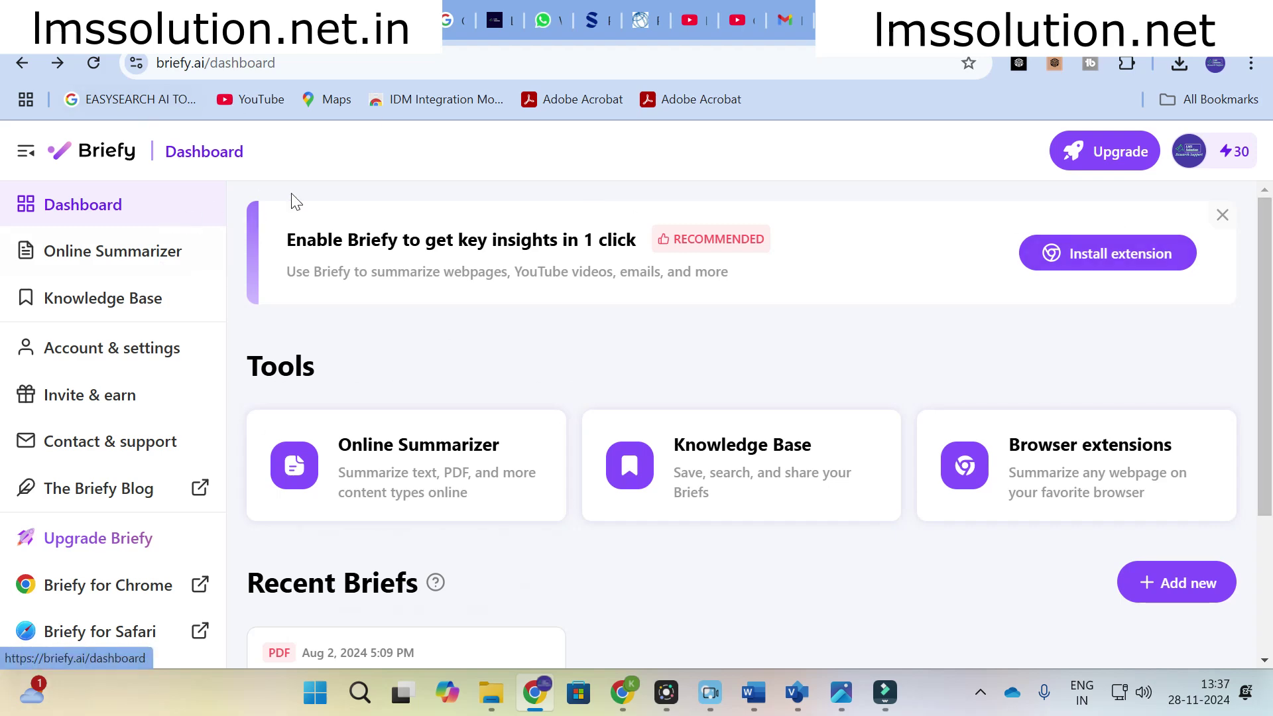
scroll(402, 228, down, 3)
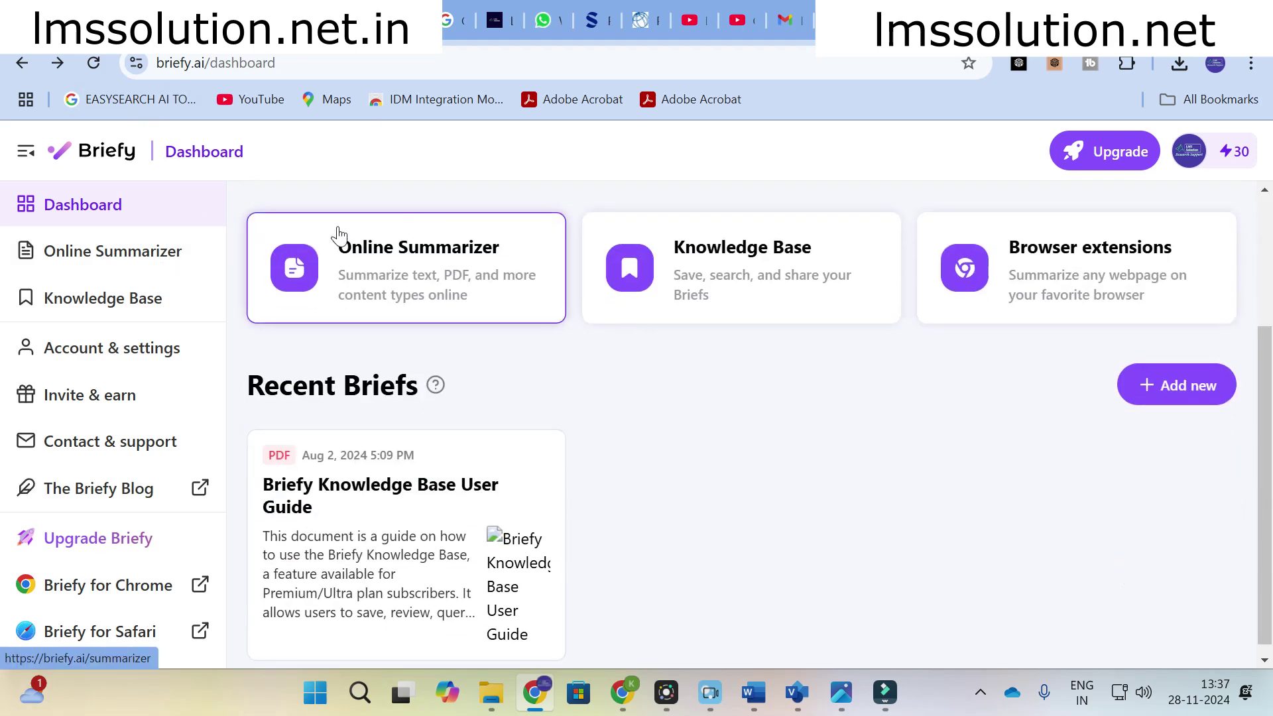
scroll(335, 236, up, 3)
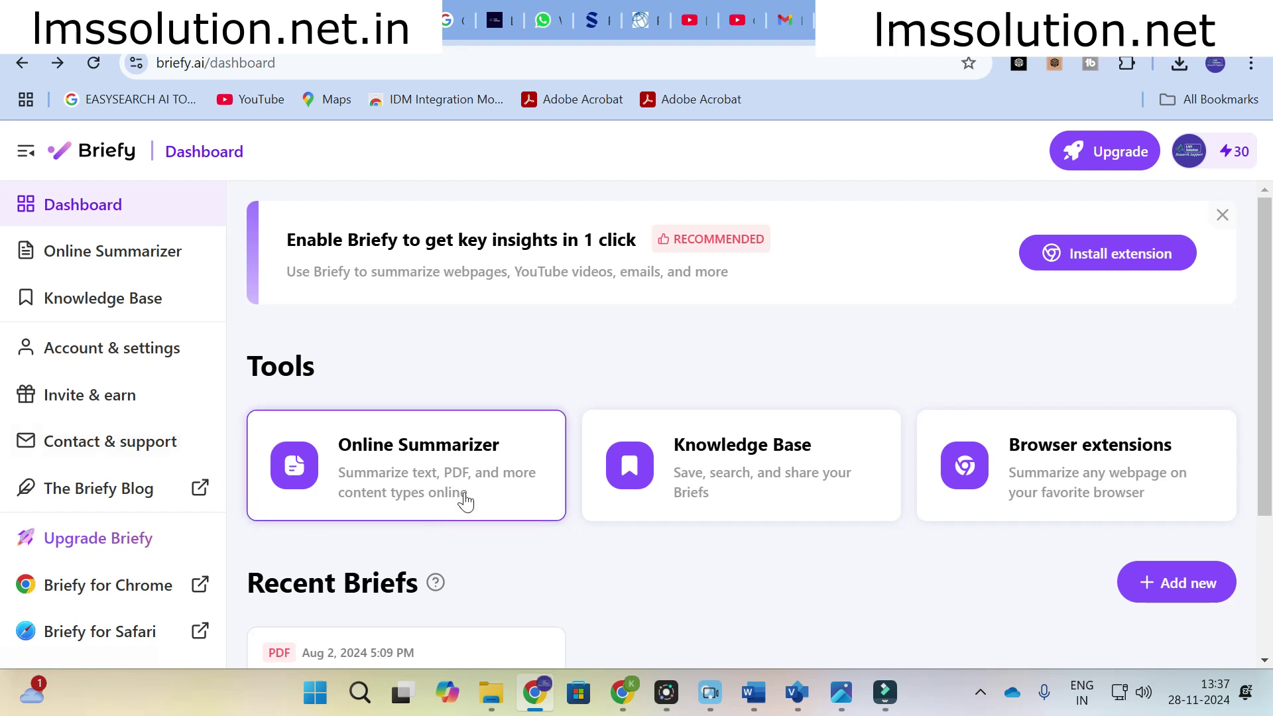
click(398, 476)
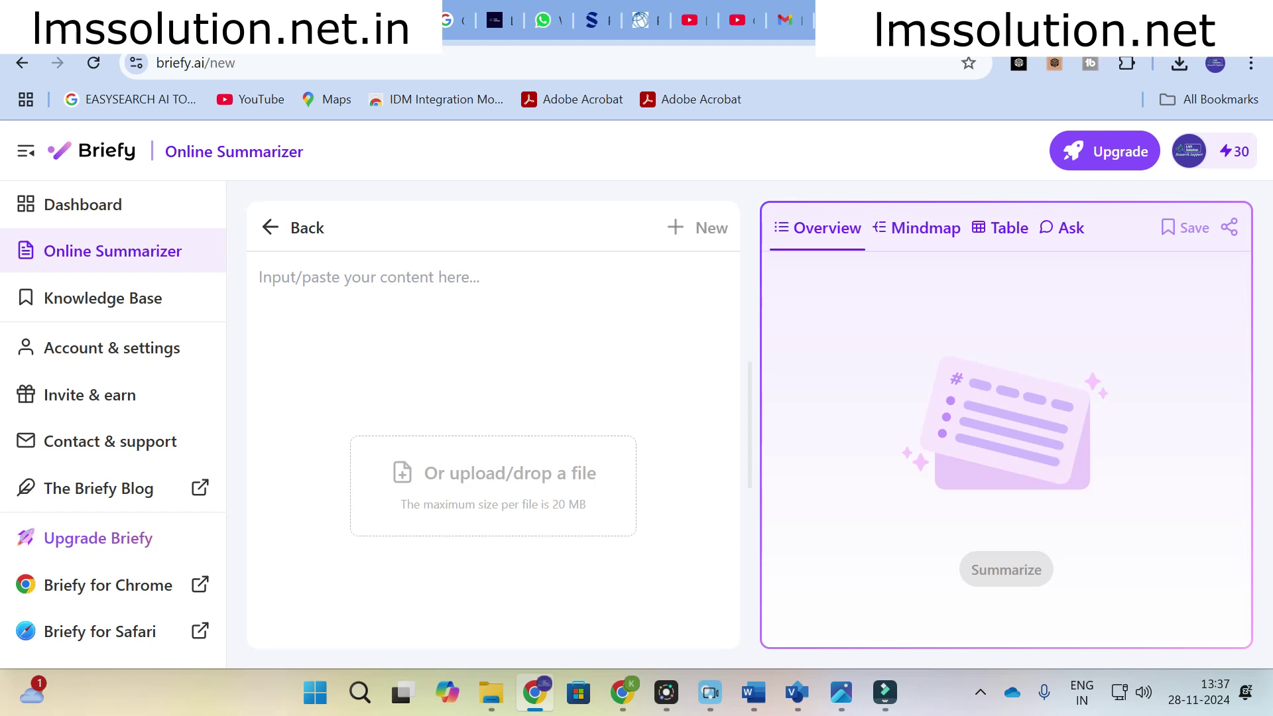
Try to upload a file to the Online Summarizer, declining the plan upgrade offer.
click(487, 479)
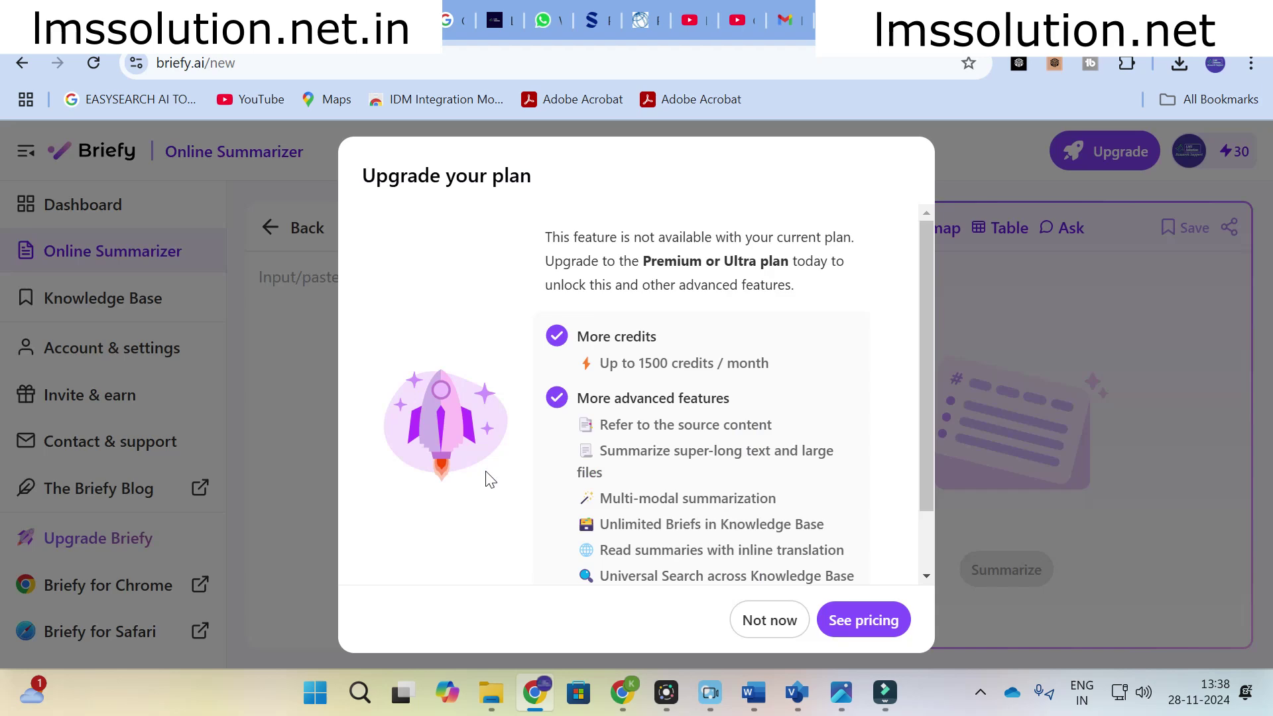
click(763, 622)
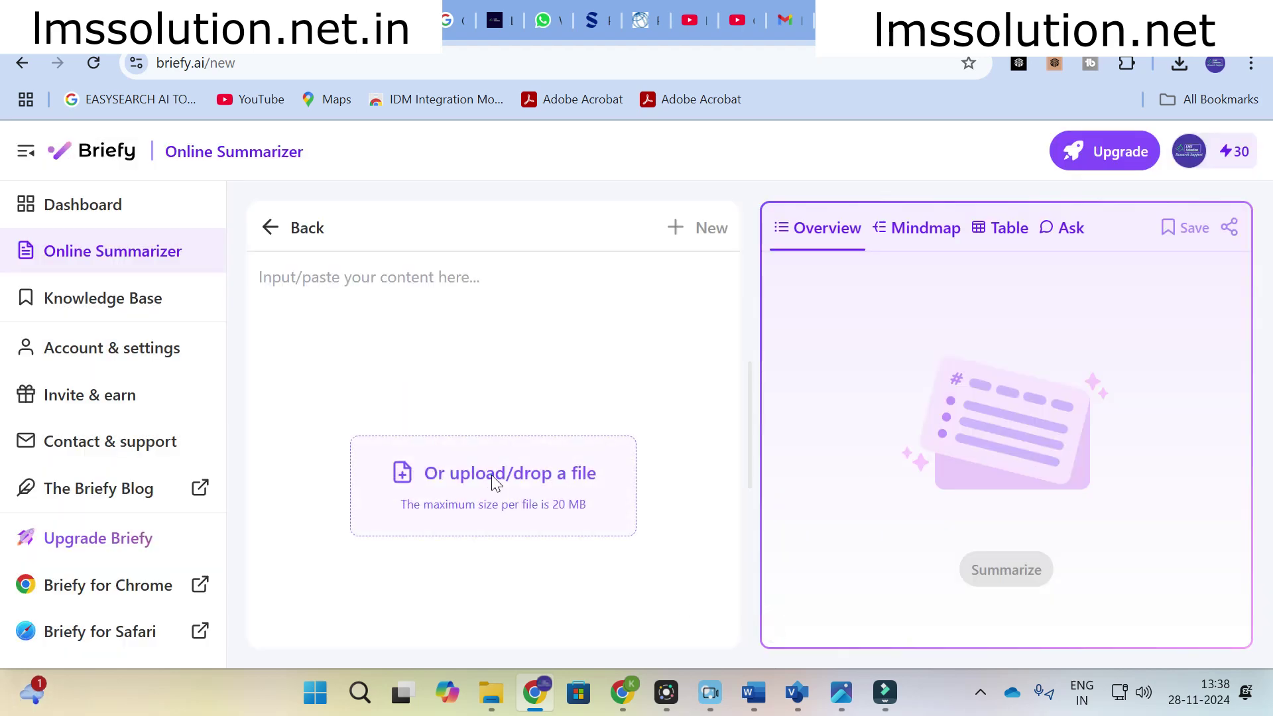
click(491, 476)
Compare the Free trial, Standard, Premium and Ultra plans on the pricing page and return to the dashboard.
click(849, 618)
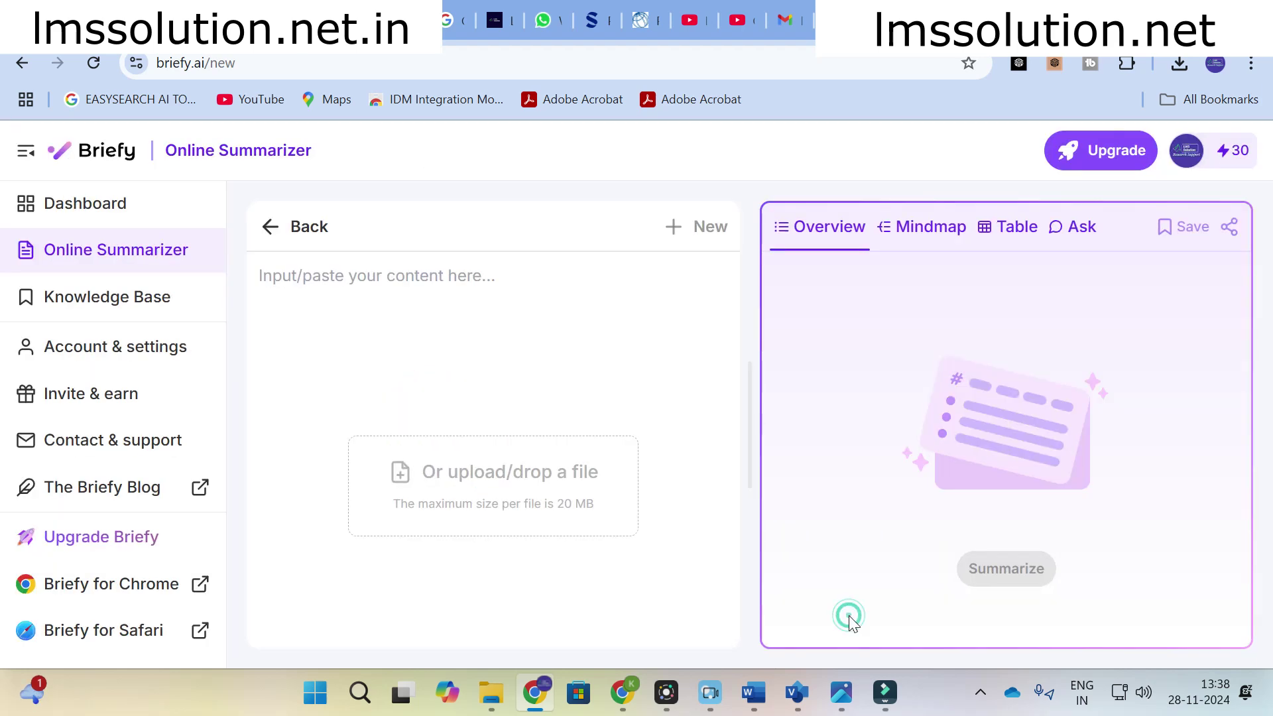
scroll(480, 438, down, 3)
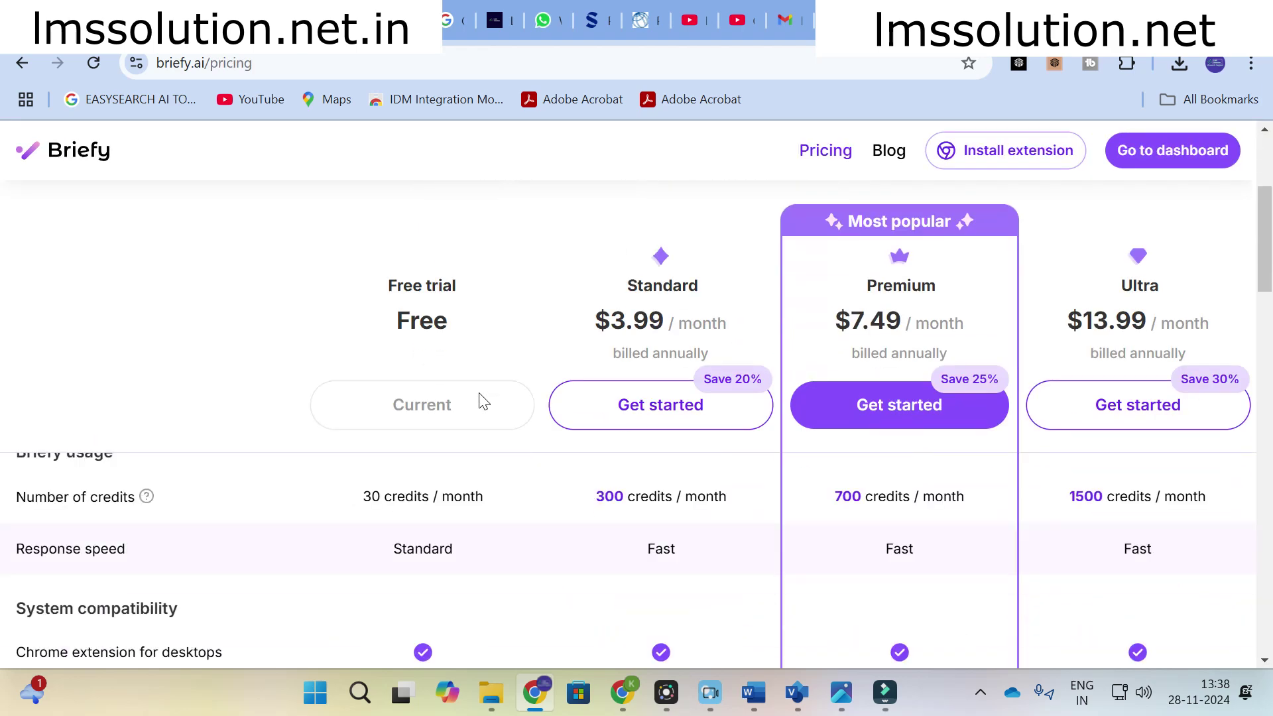
scroll(479, 392, up, 3)
scroll(446, 420, down, 3)
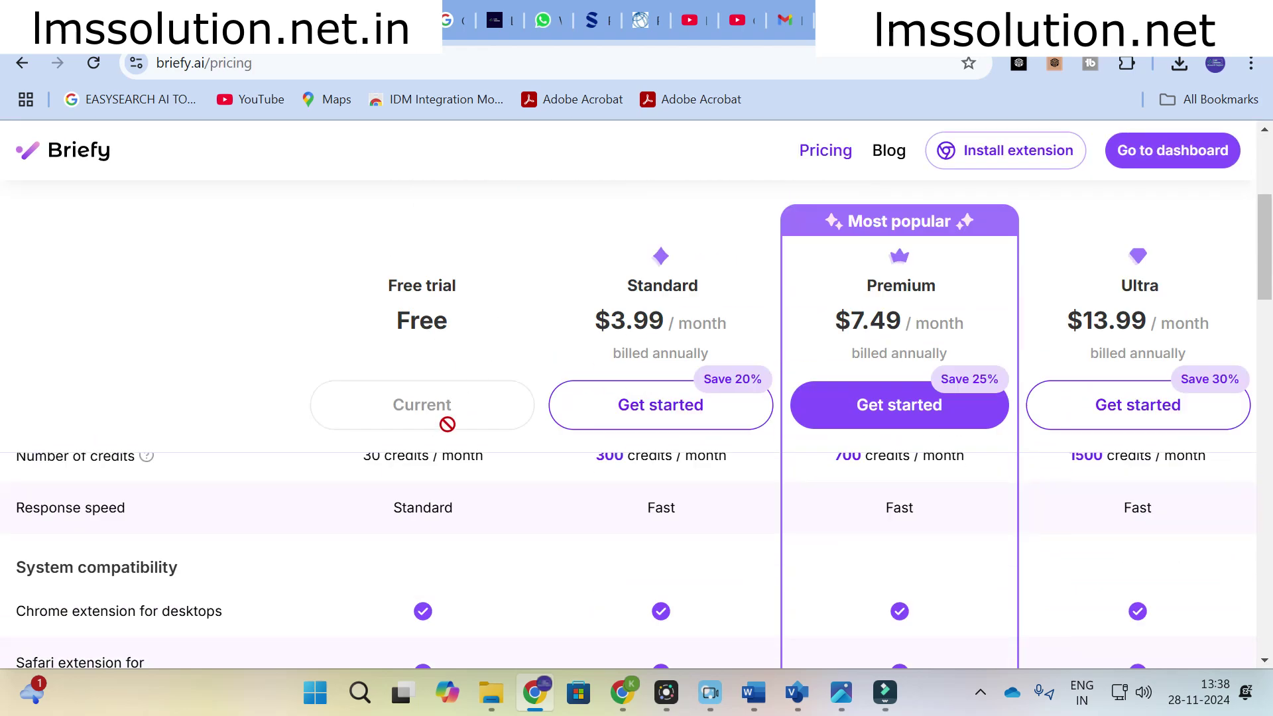
scroll(379, 553, up, 2)
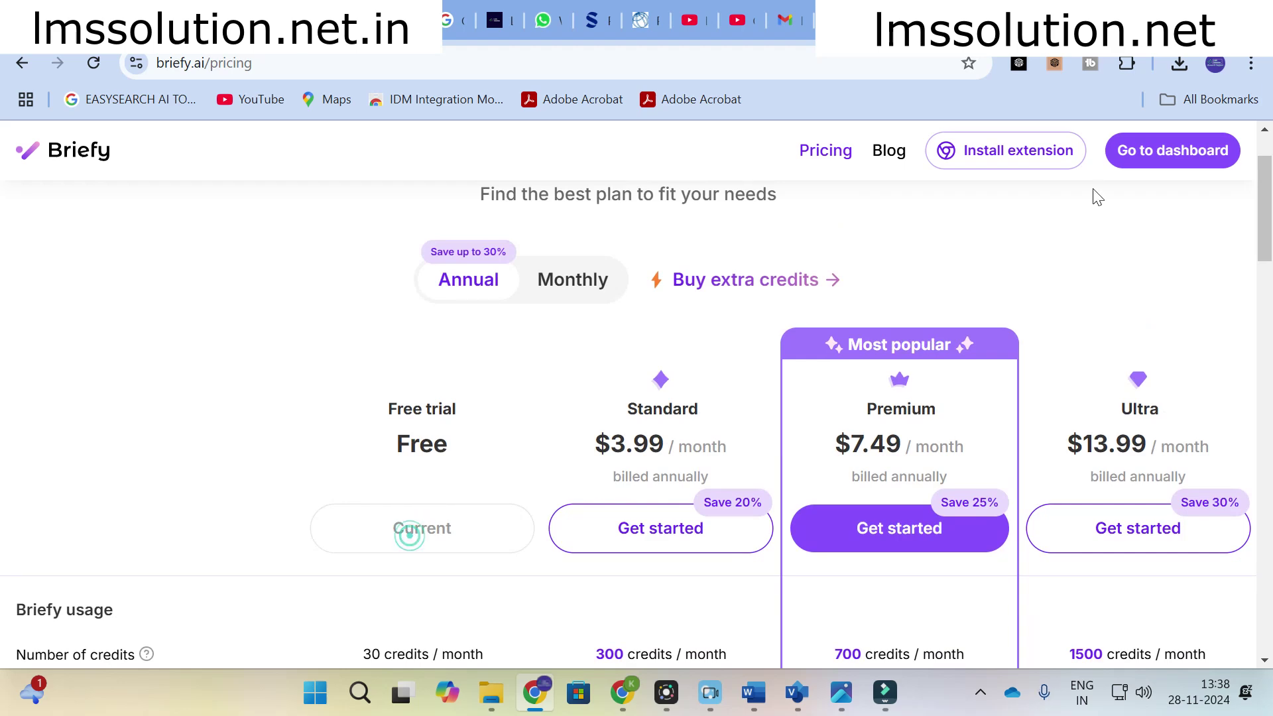
click(1207, 157)
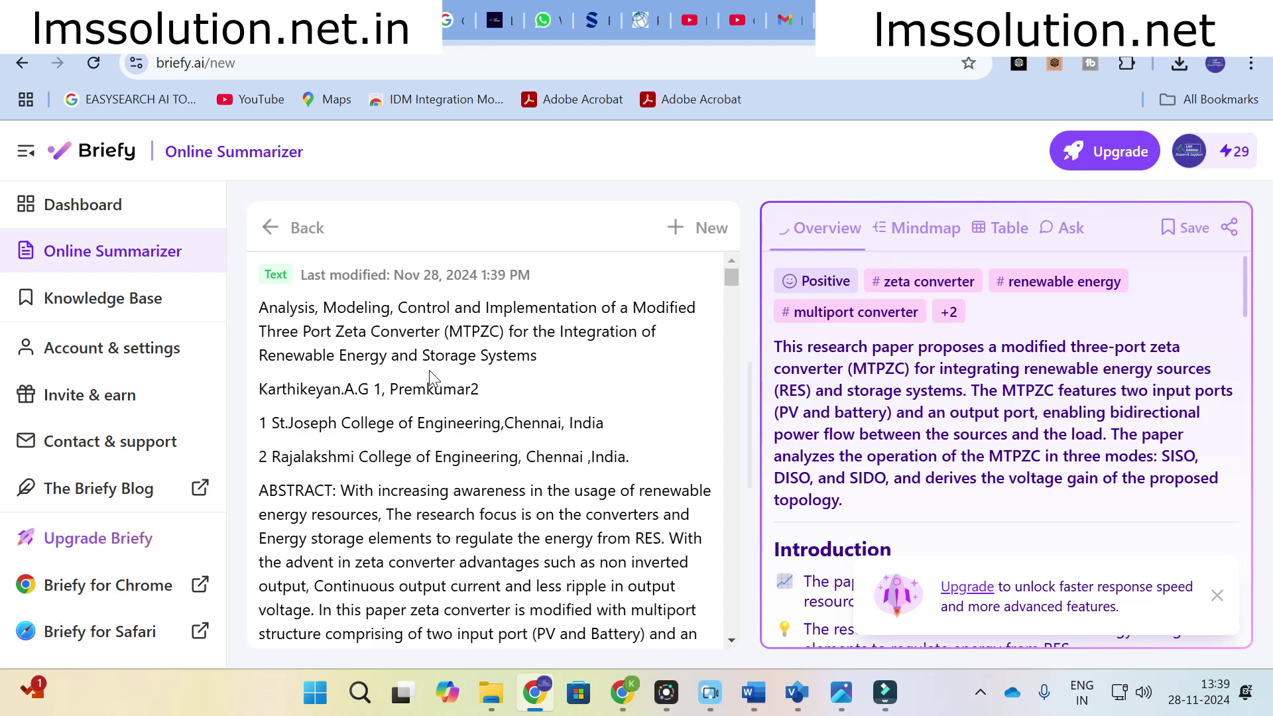
Dismiss the upgrade notice and read through the abstract in the paper's source text.
click(1217, 596)
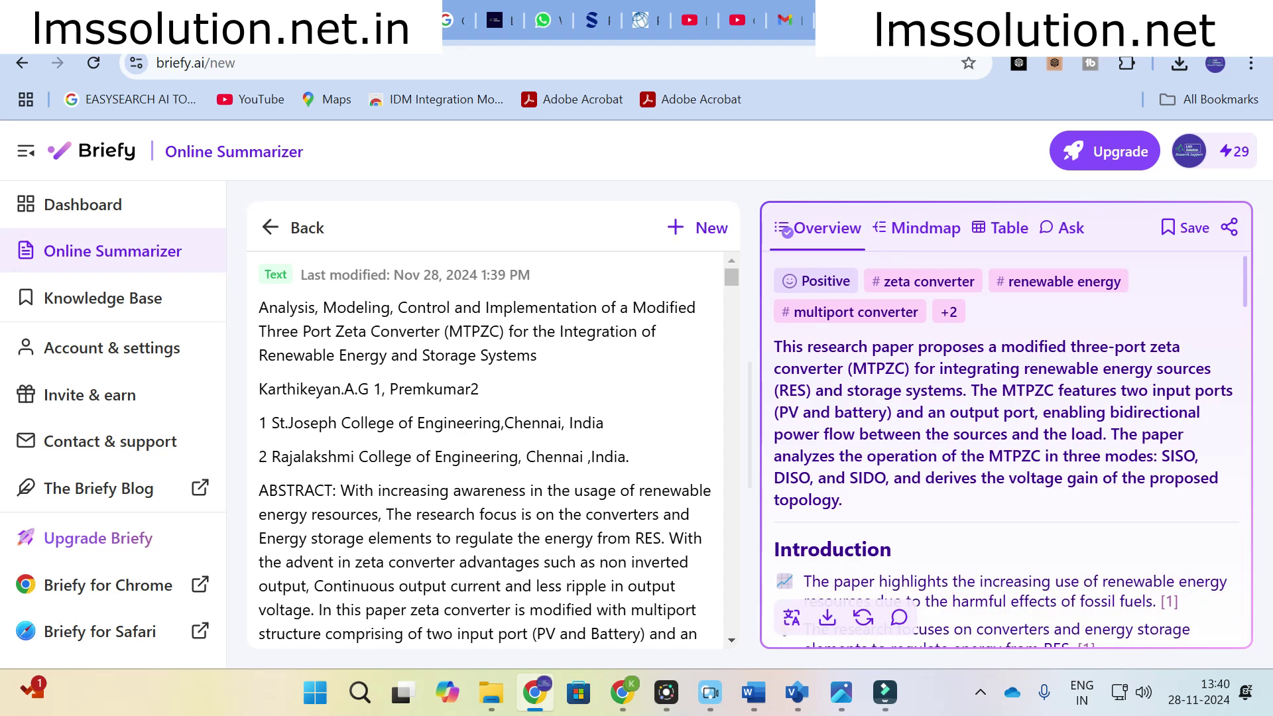
scroll(484, 444, down, 4)
scroll(484, 444, up, 4)
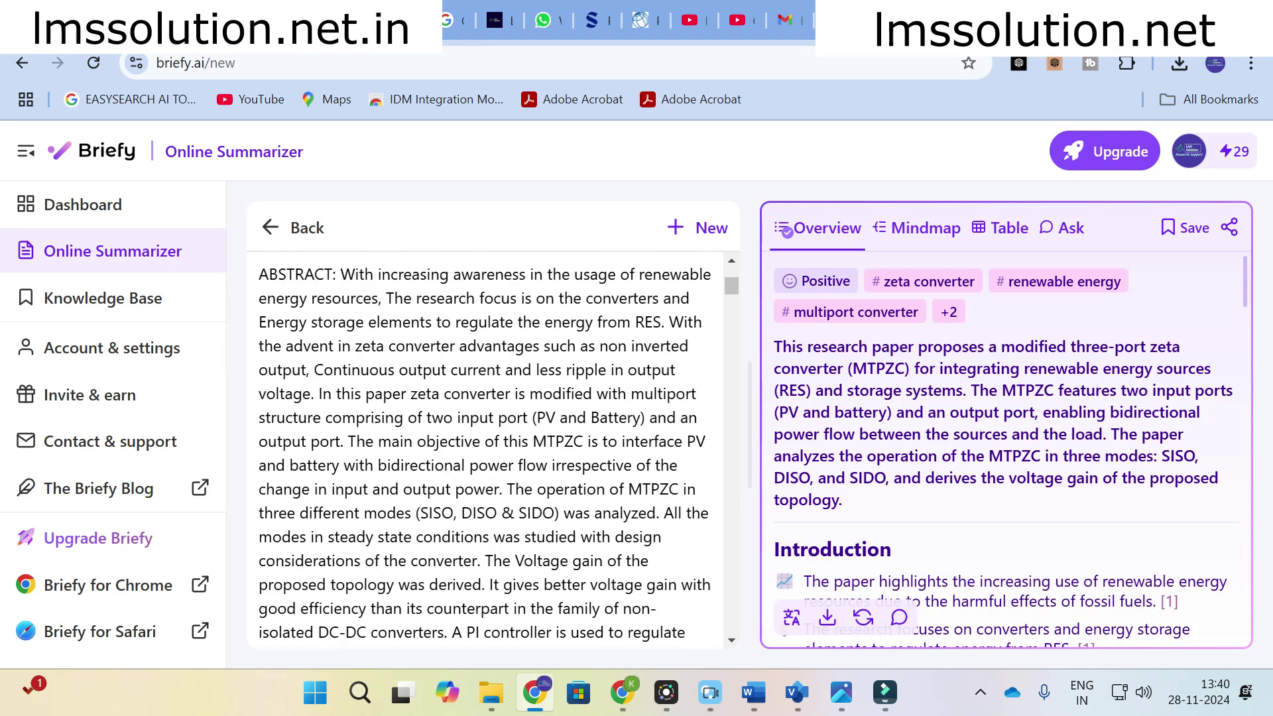
scroll(484, 444, down, 2)
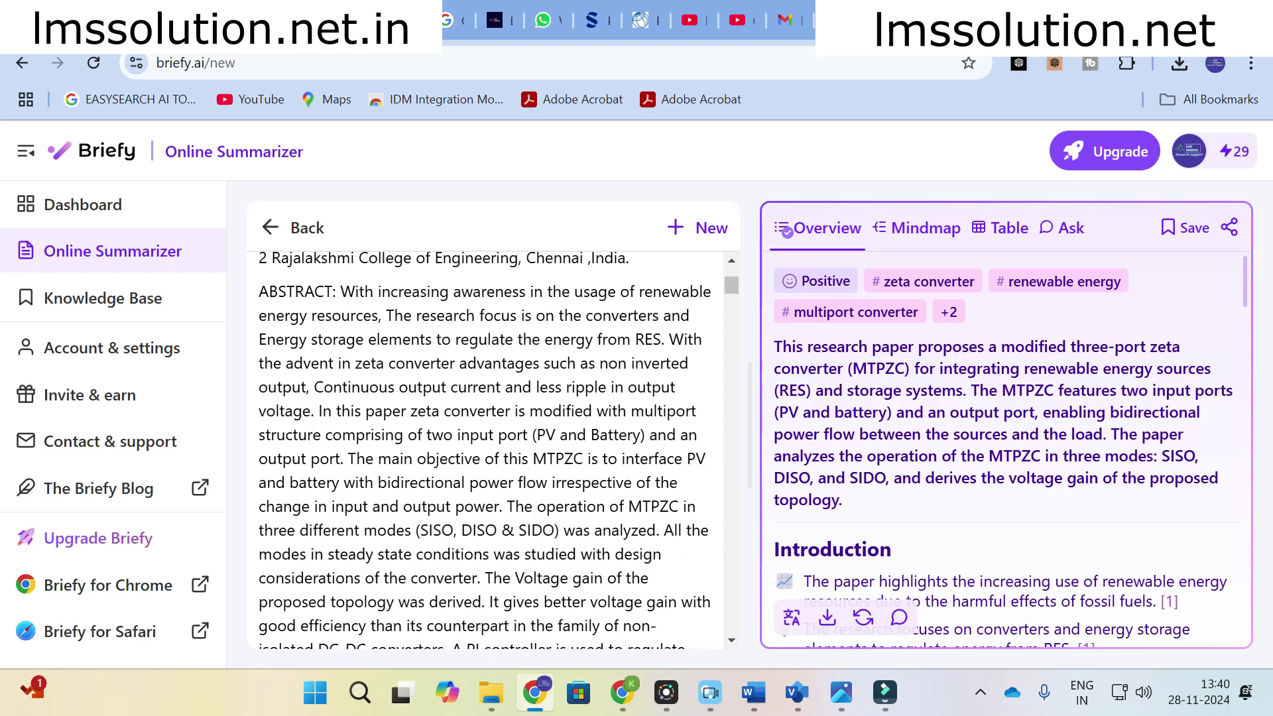
scroll(1006, 451, down, 2)
scroll(1005, 451, up, 2)
Read the paper's overview summary from the Introduction through Design of Circuit Parameters and return to its beginning.
scroll(925, 368, down, 5)
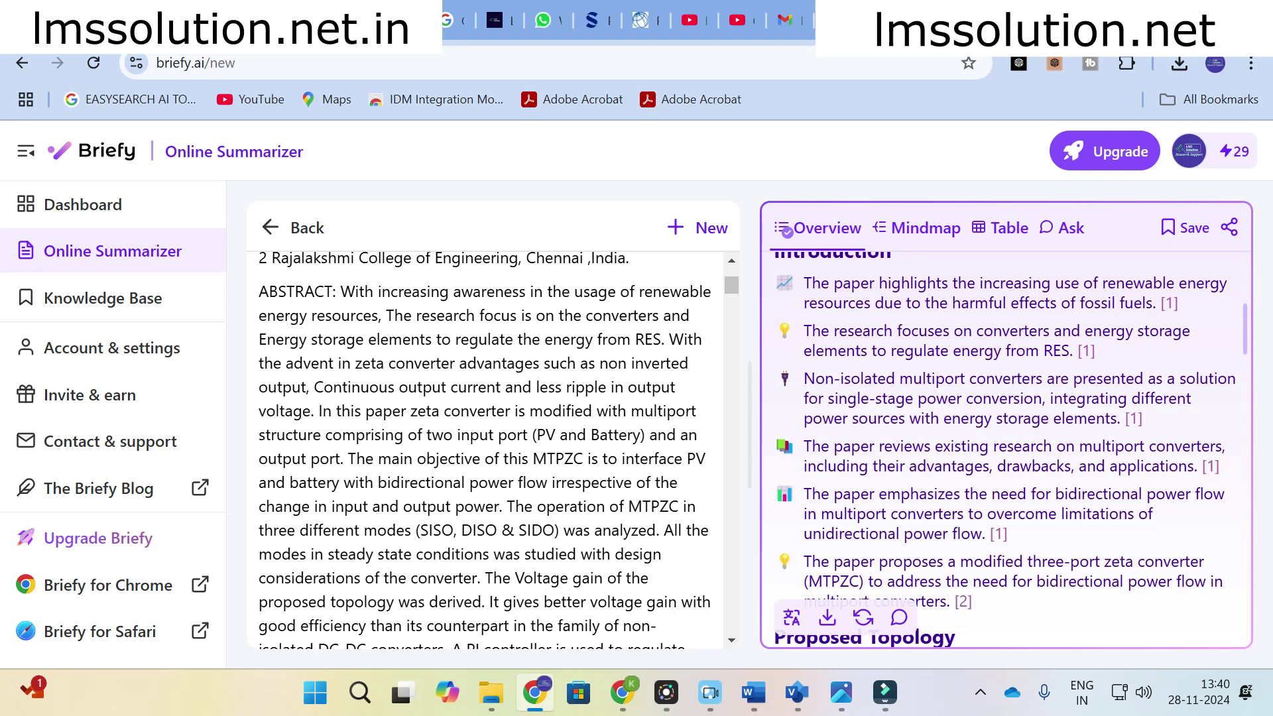
scroll(1006, 438, down, 4)
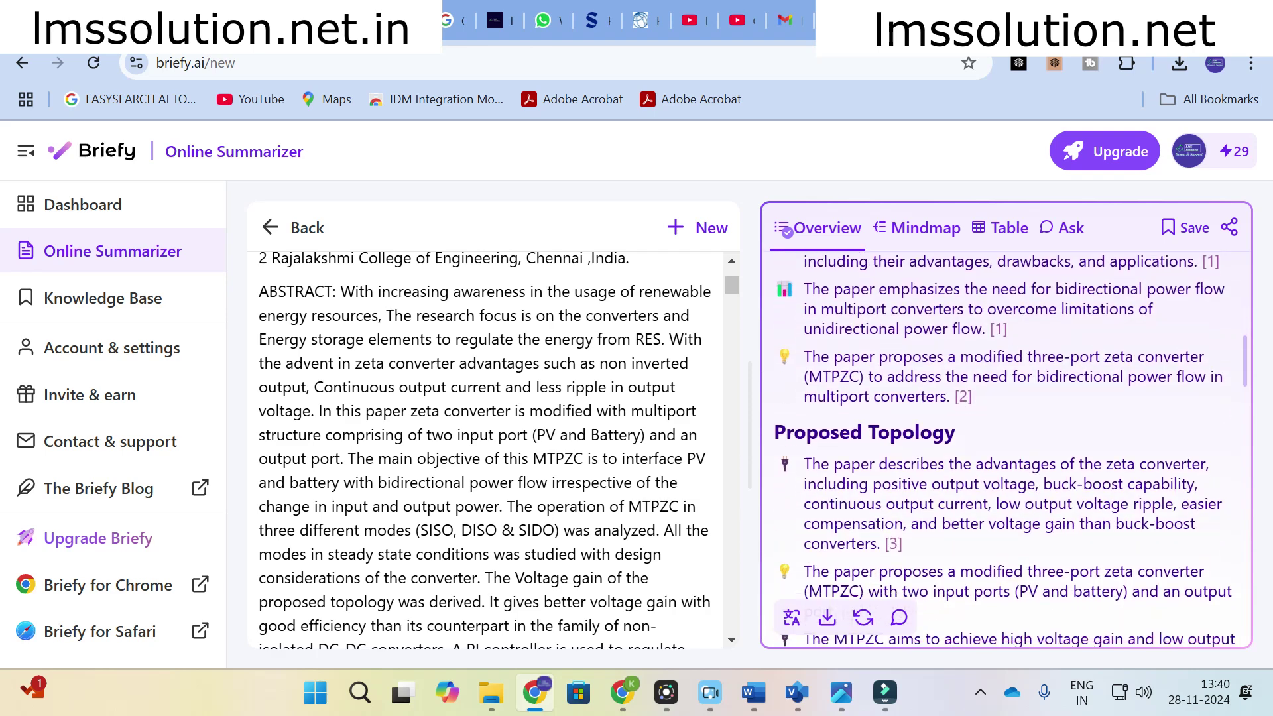
scroll(1006, 437, up, 6)
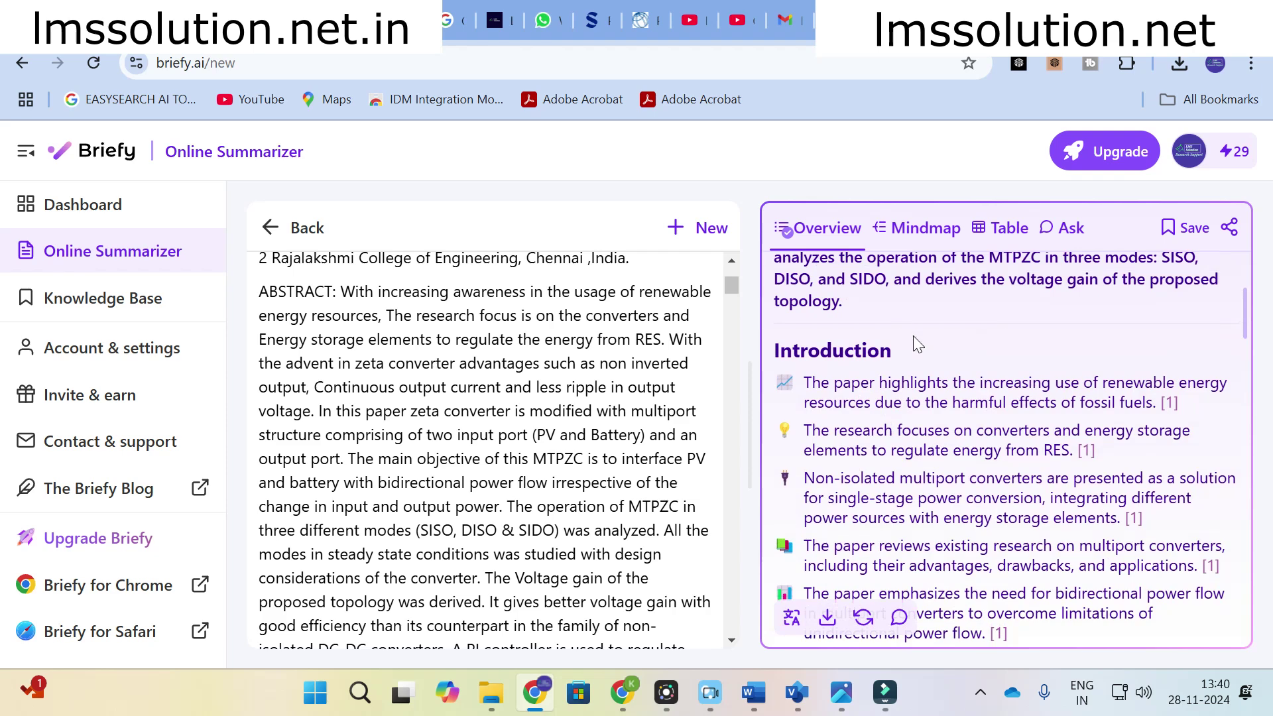
scroll(913, 336, down, 6)
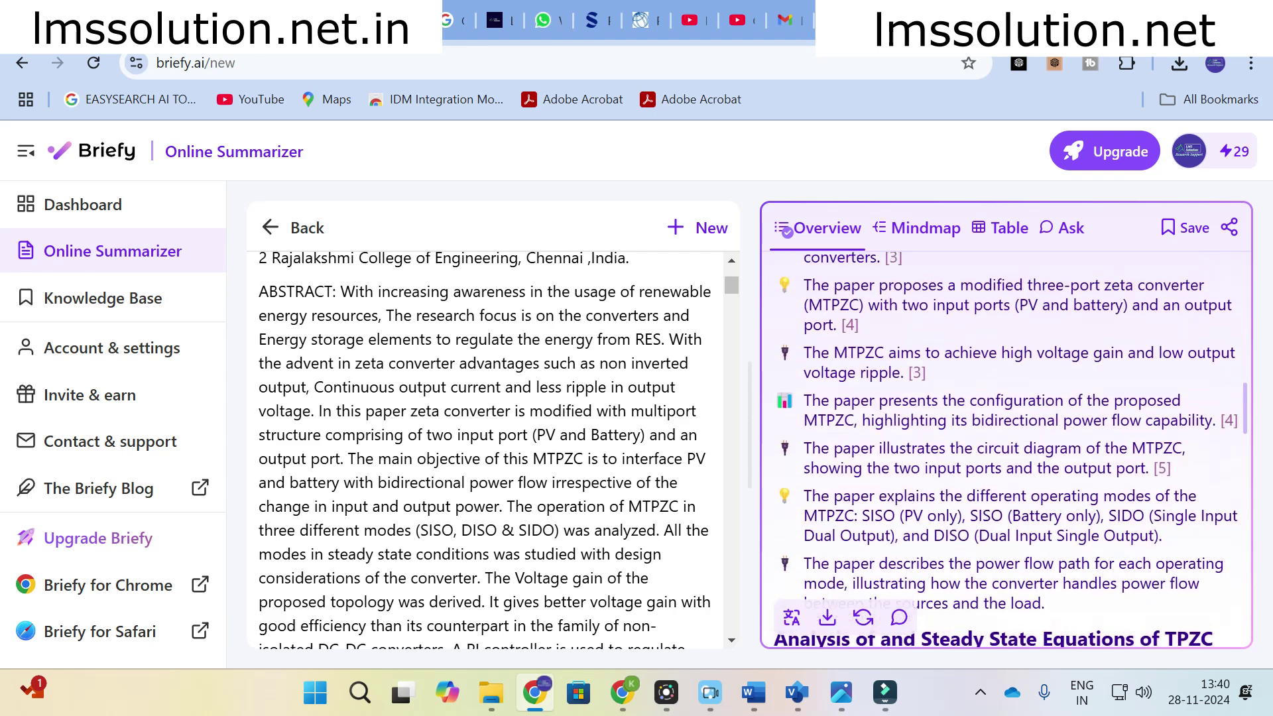
scroll(1006, 437, up, 3)
scroll(1006, 437, down, 7)
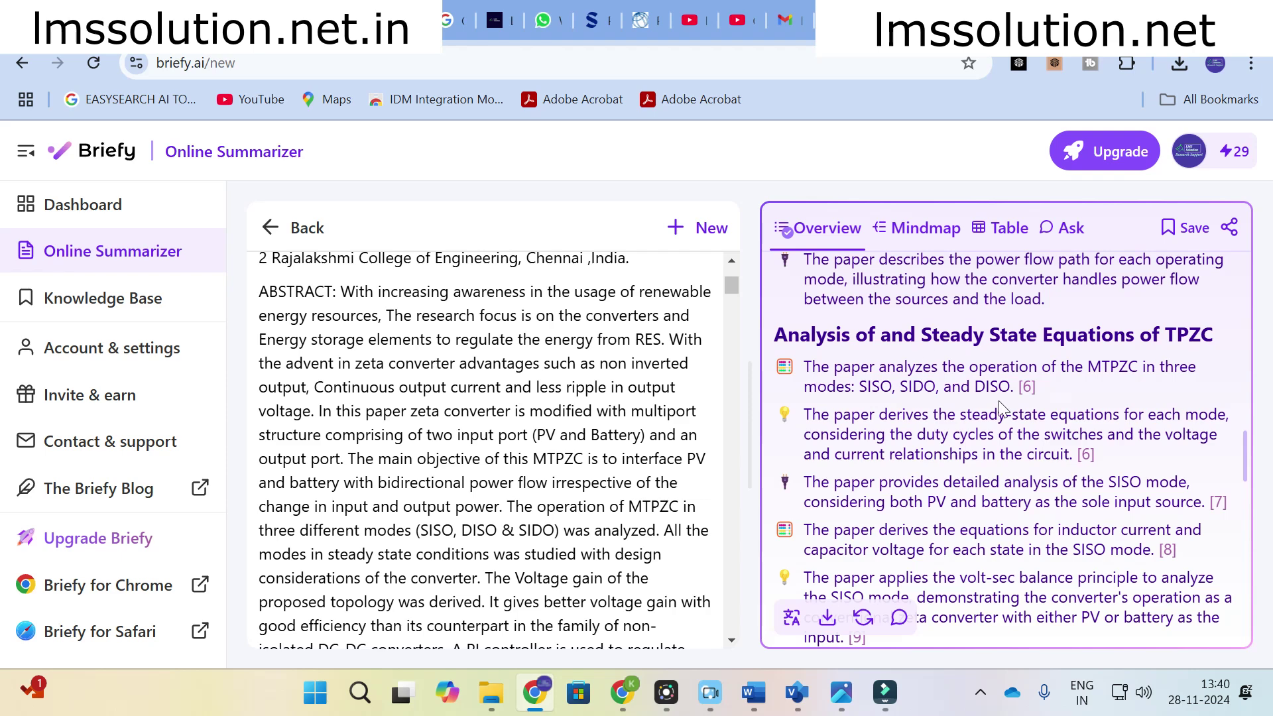
scroll(1001, 406, down, 3)
scroll(1003, 407, down, 15)
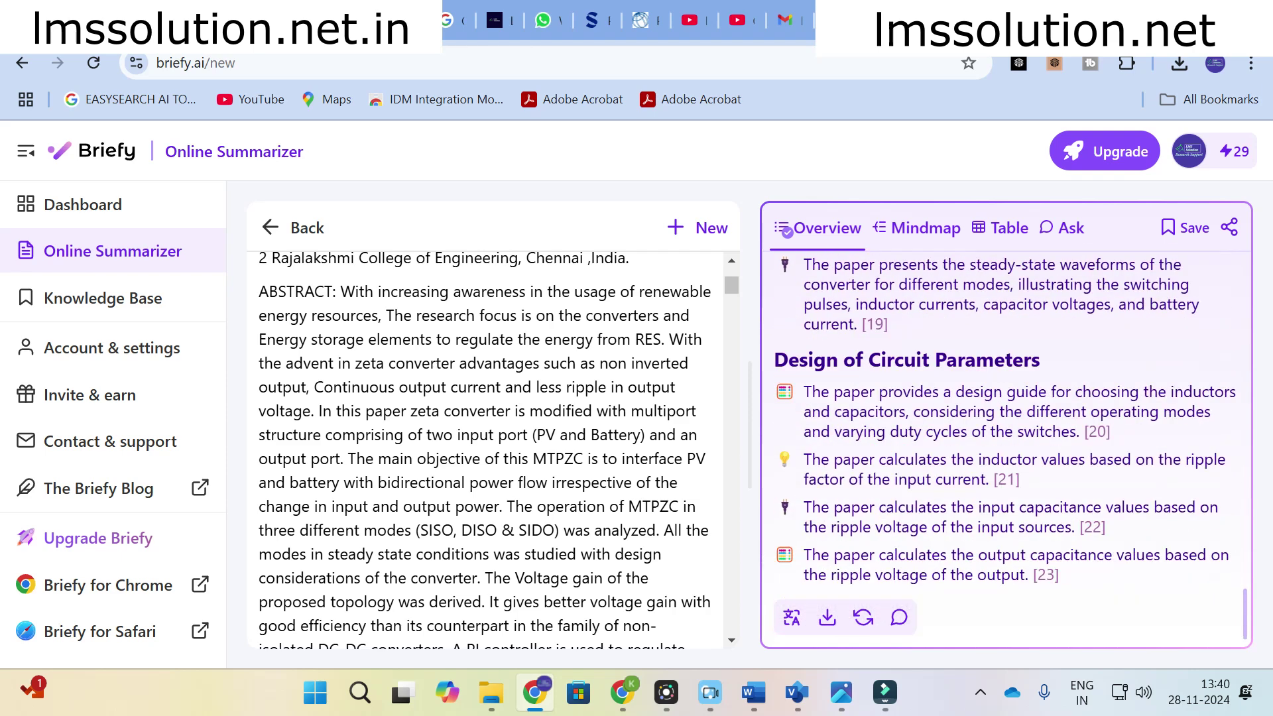
scroll(1005, 437, up, 15)
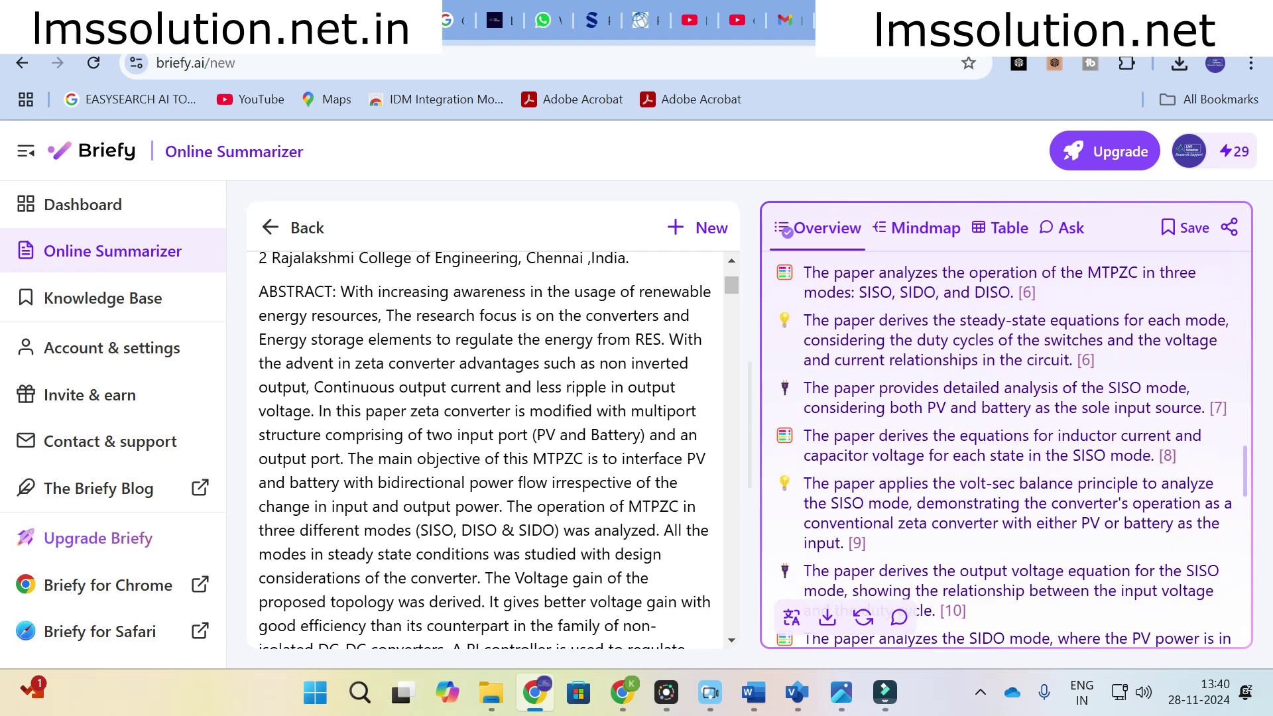
scroll(1005, 453, up, 10)
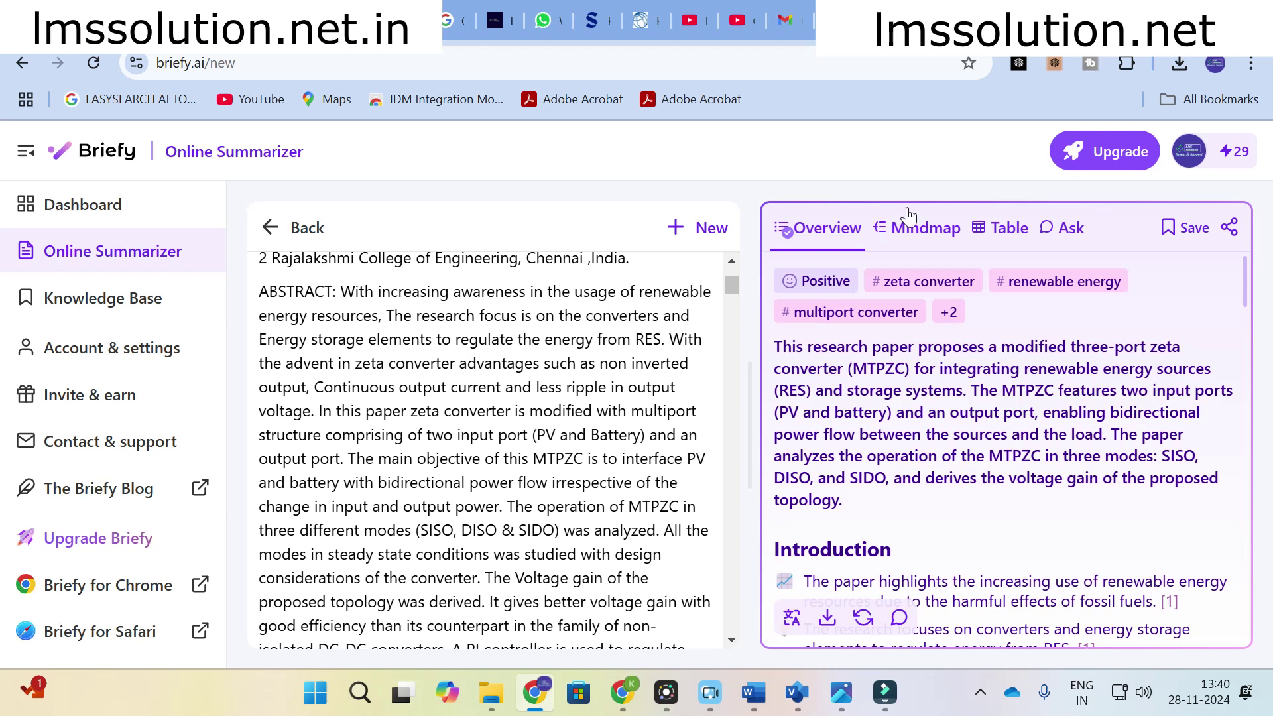
Generate the mindmap and table summaries of the paper.
click(934, 233)
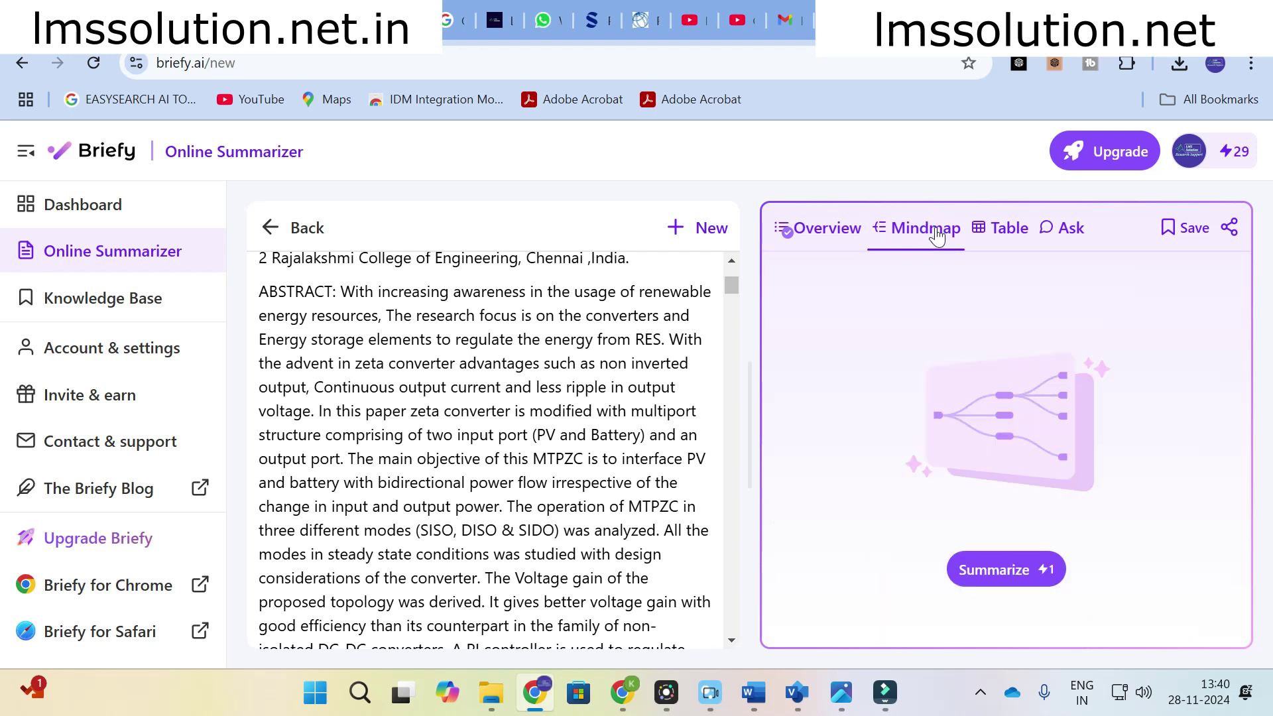
click(1005, 572)
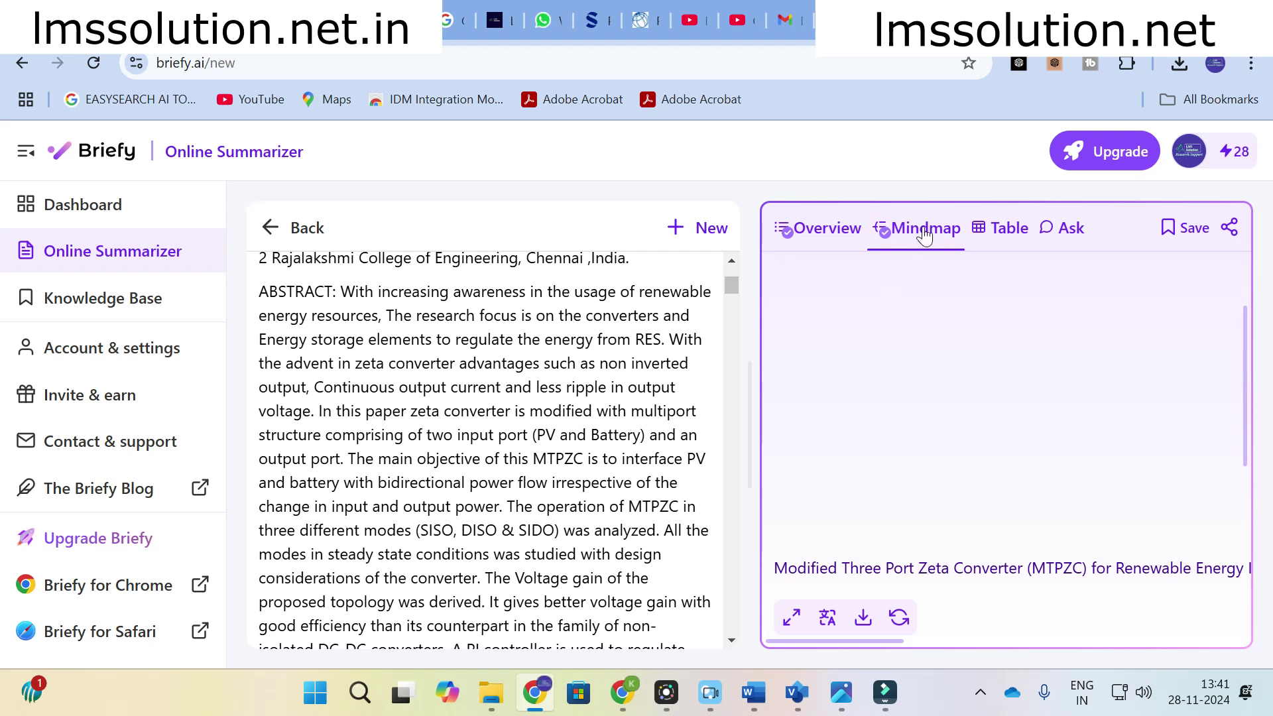
click(1005, 232)
click(997, 578)
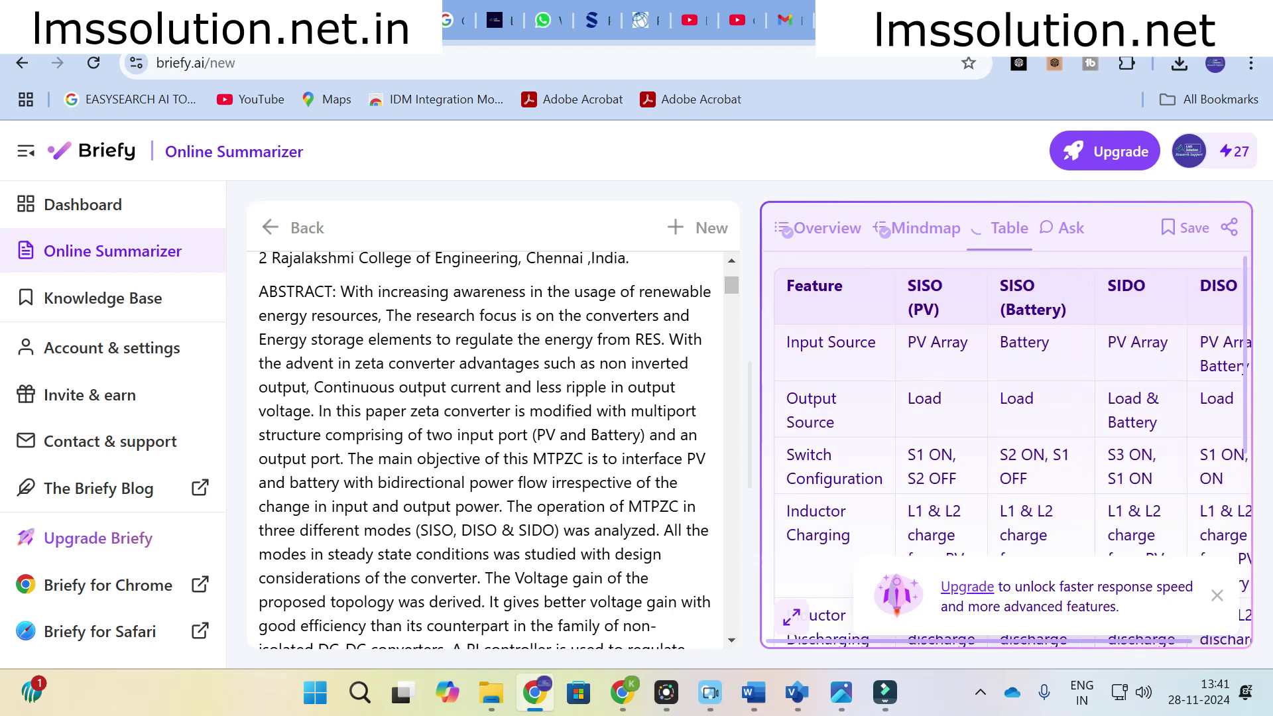
Examine the table summary comparing the features of the SISO, SIDO and DISO modes down to Voltage Gain.
scroll(812, 356, down, 5)
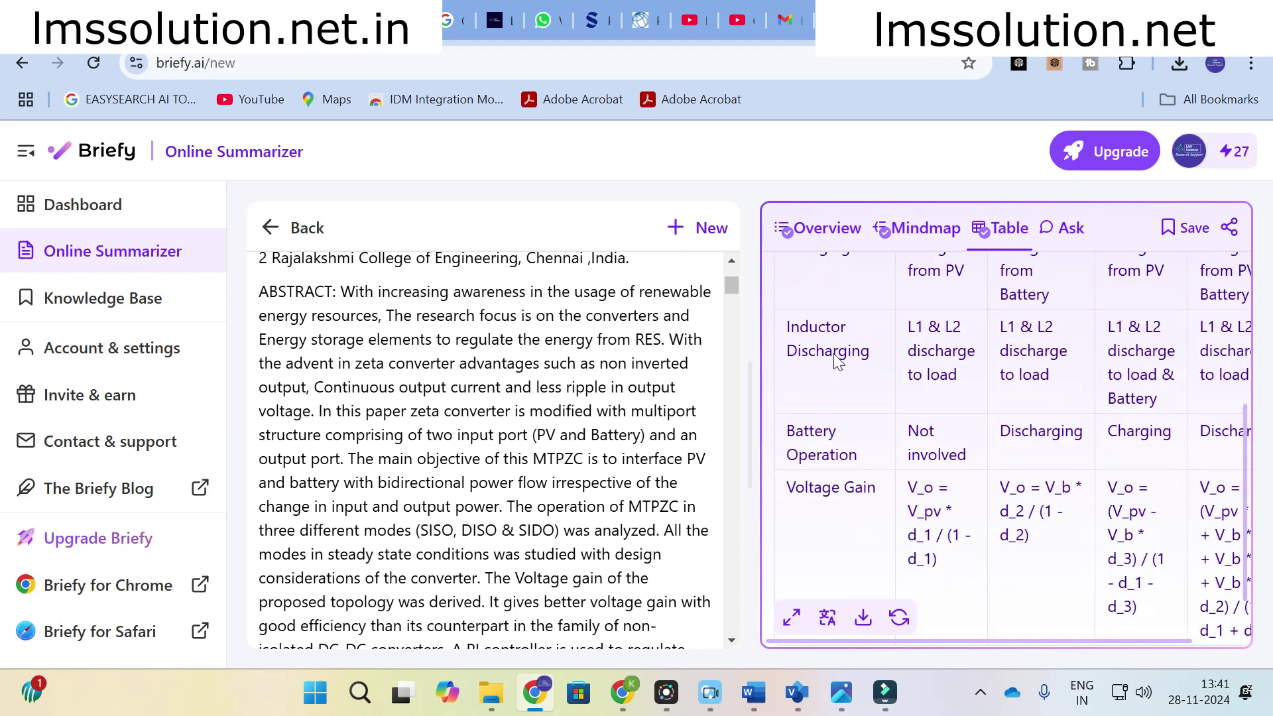
scroll(1006, 424, up, 5)
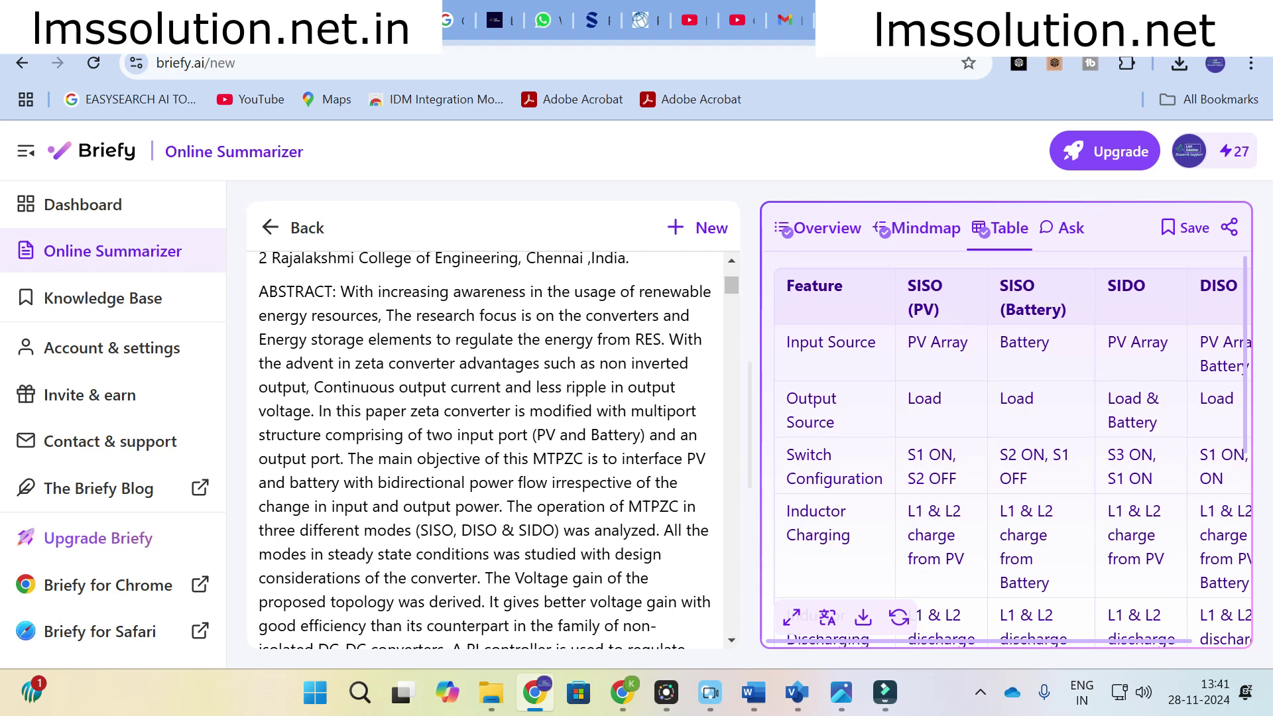
scroll(1000, 424, down, 2)
scroll(1000, 424, down, 4)
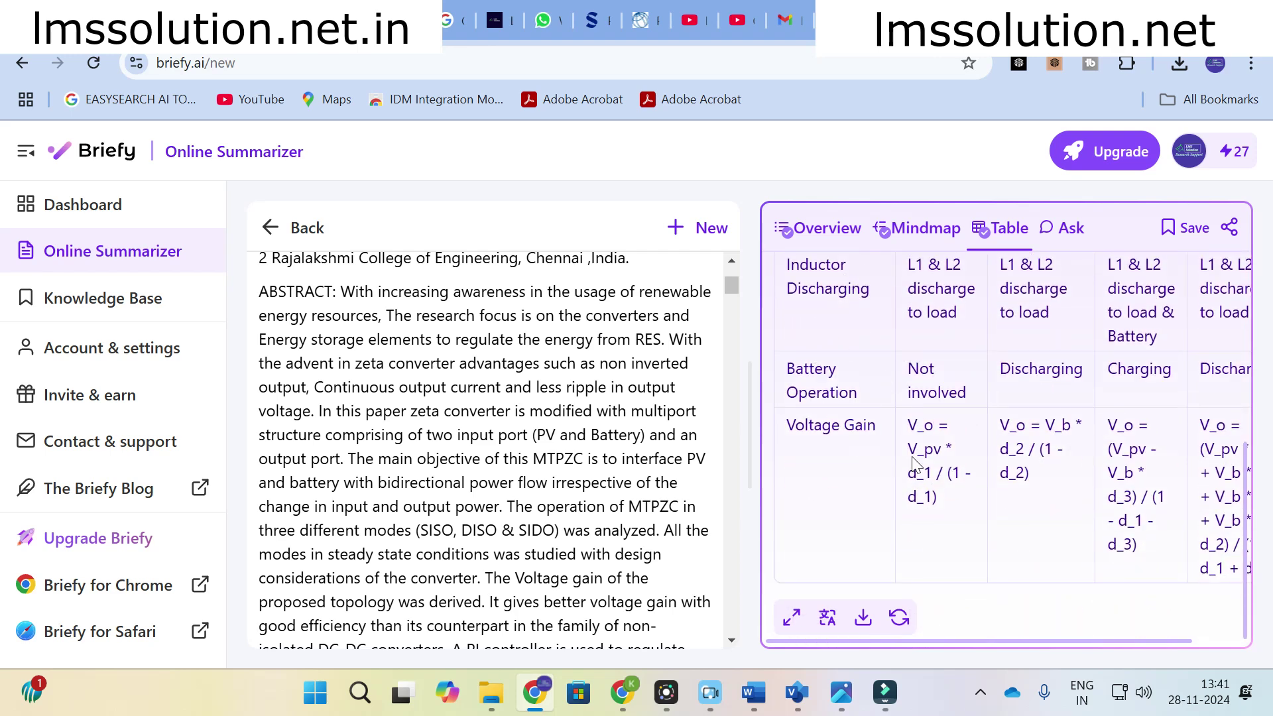
scroll(1015, 393, up, 6)
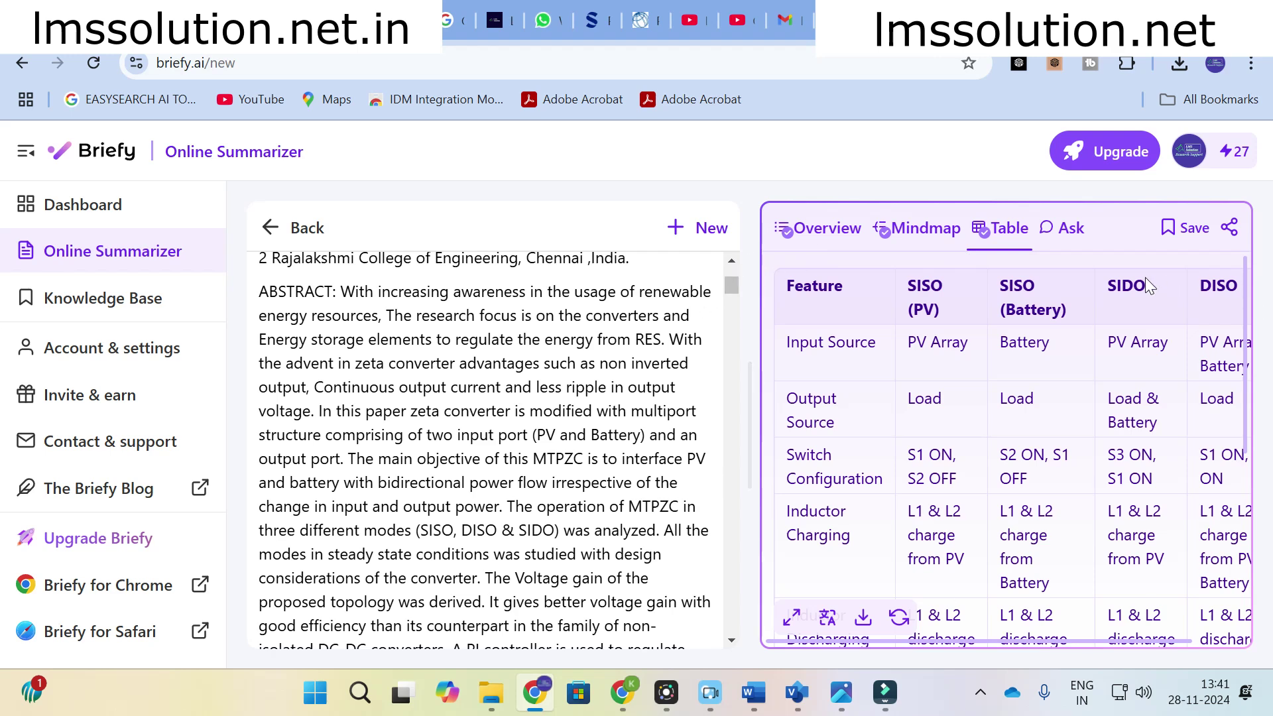
Open the Ask view, activate its question field and look over the paper's abstract.
click(1066, 227)
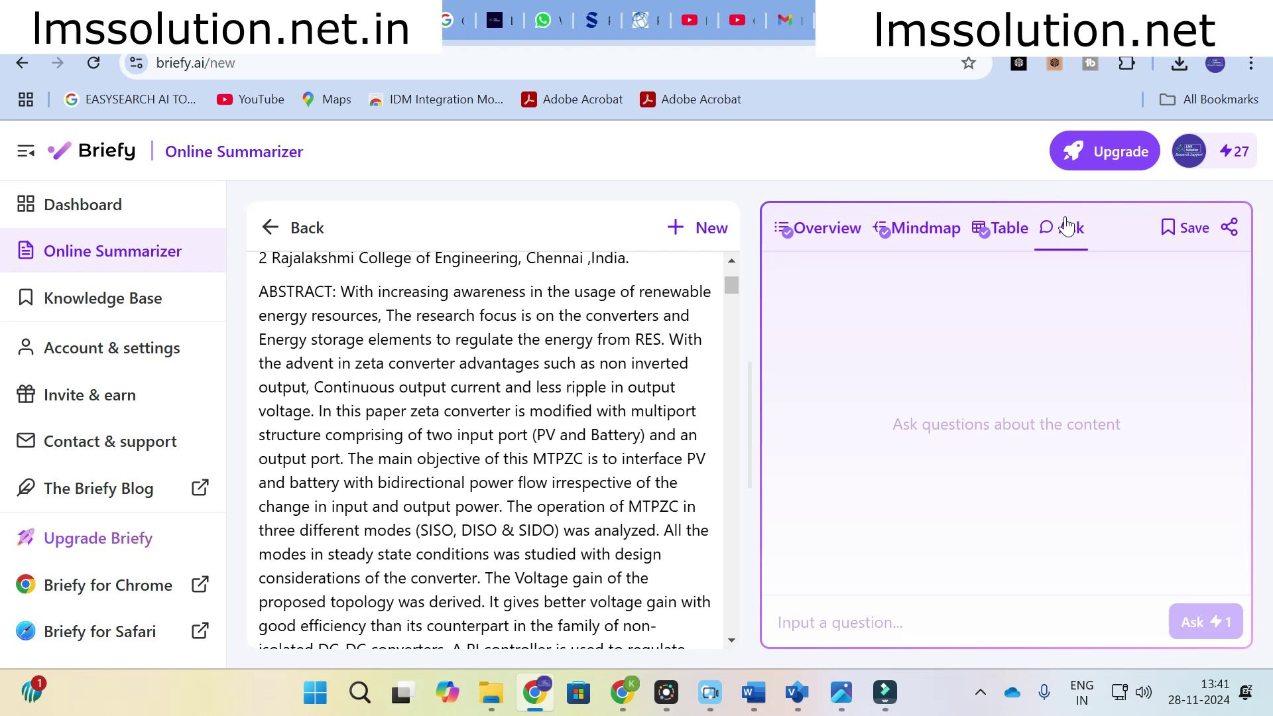
click(840, 607)
click(831, 618)
scroll(750, 400, down, 2)
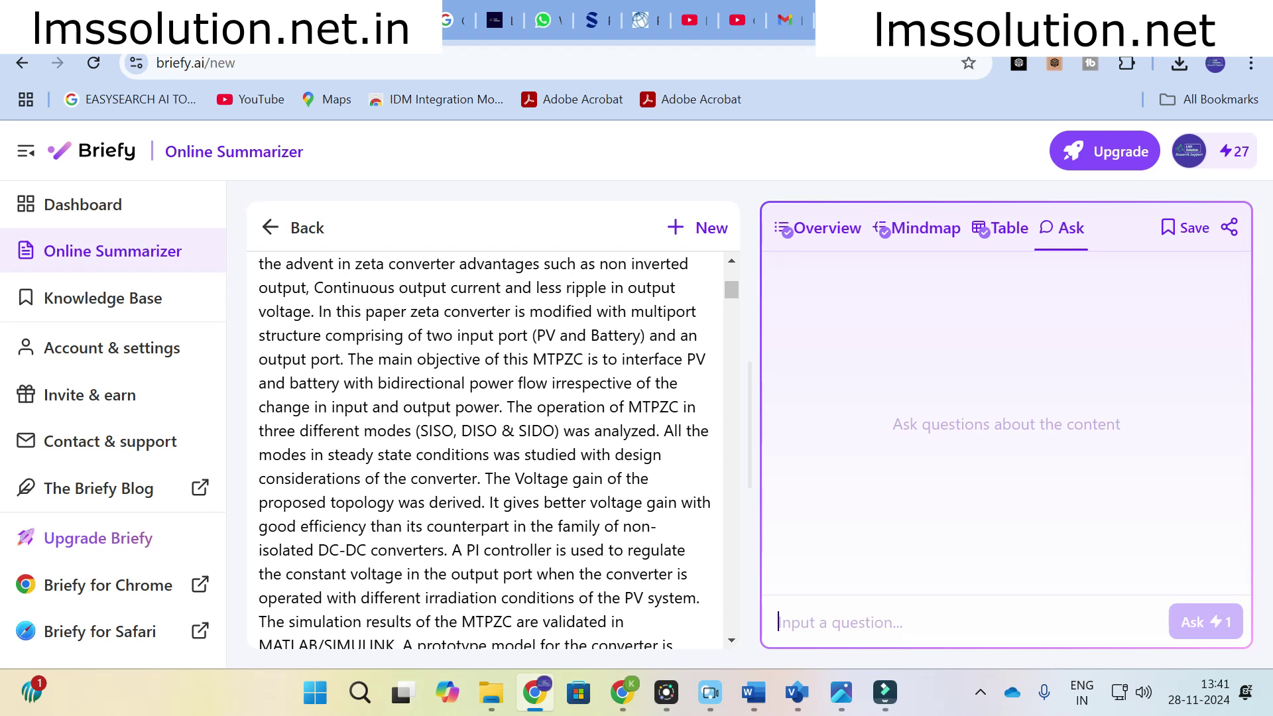
Return to the mindmap and try to download it.
click(909, 237)
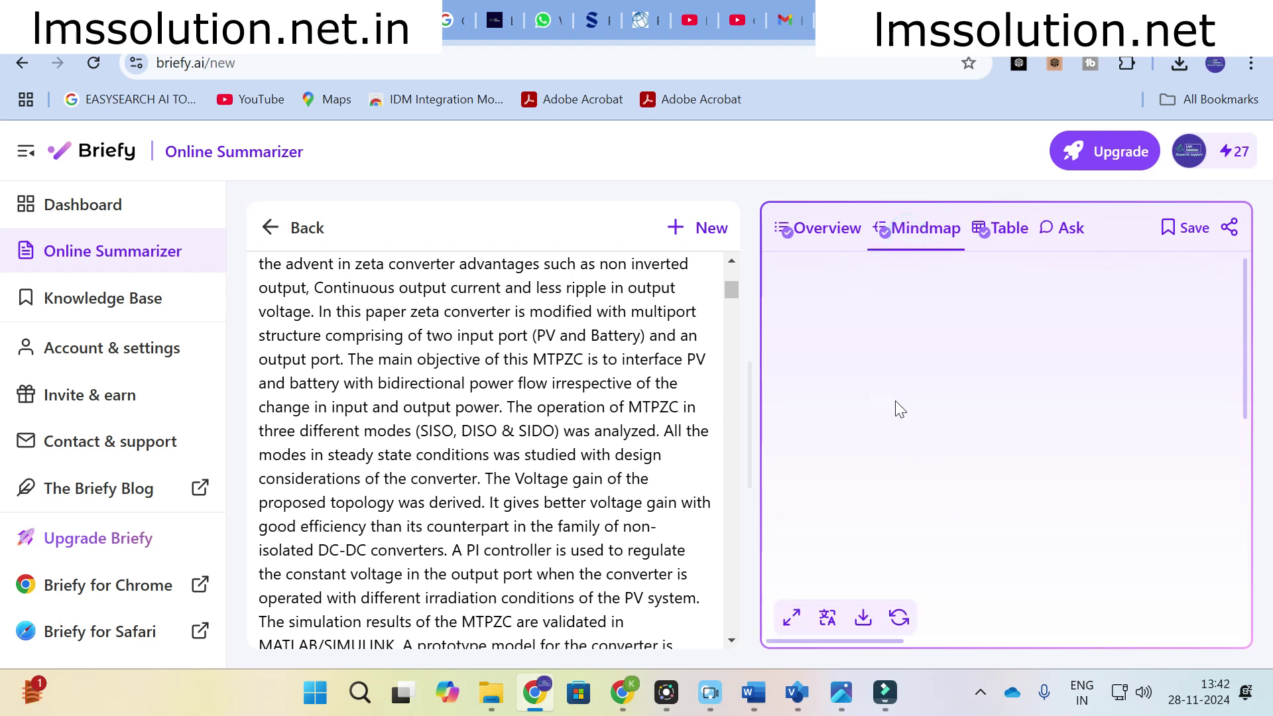
scroll(897, 403, down, 5)
click(863, 620)
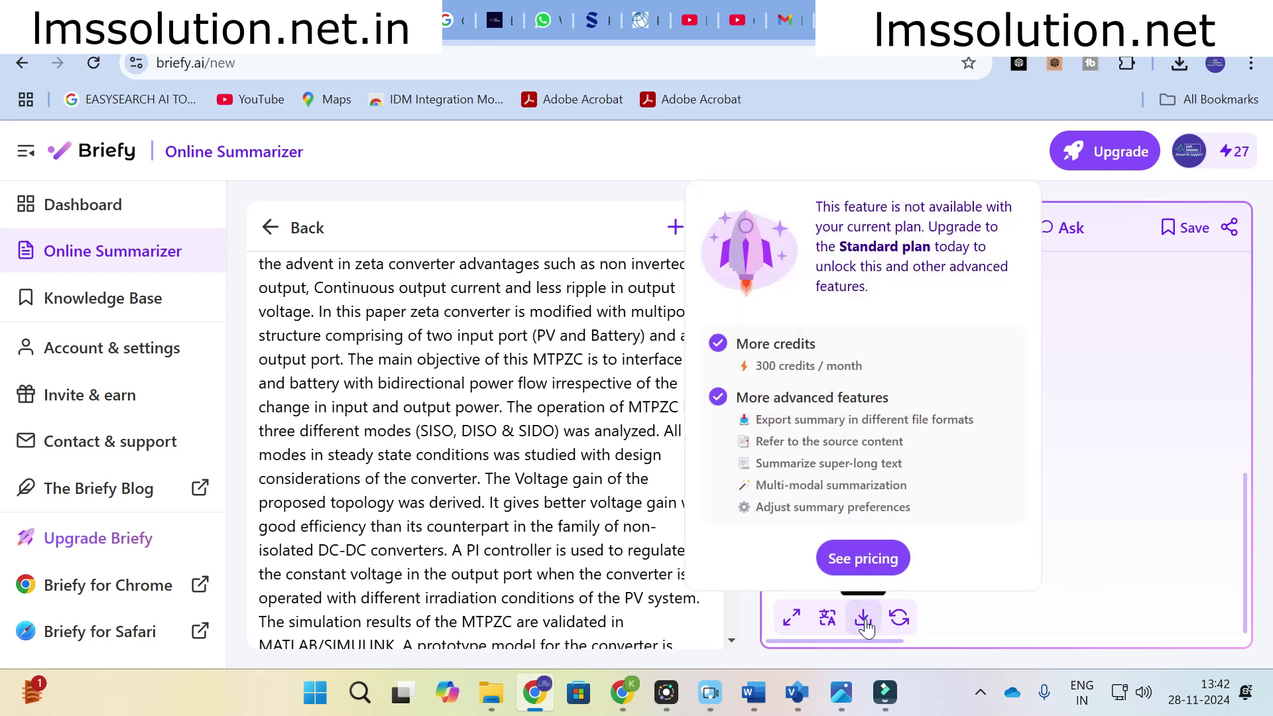
click(1187, 339)
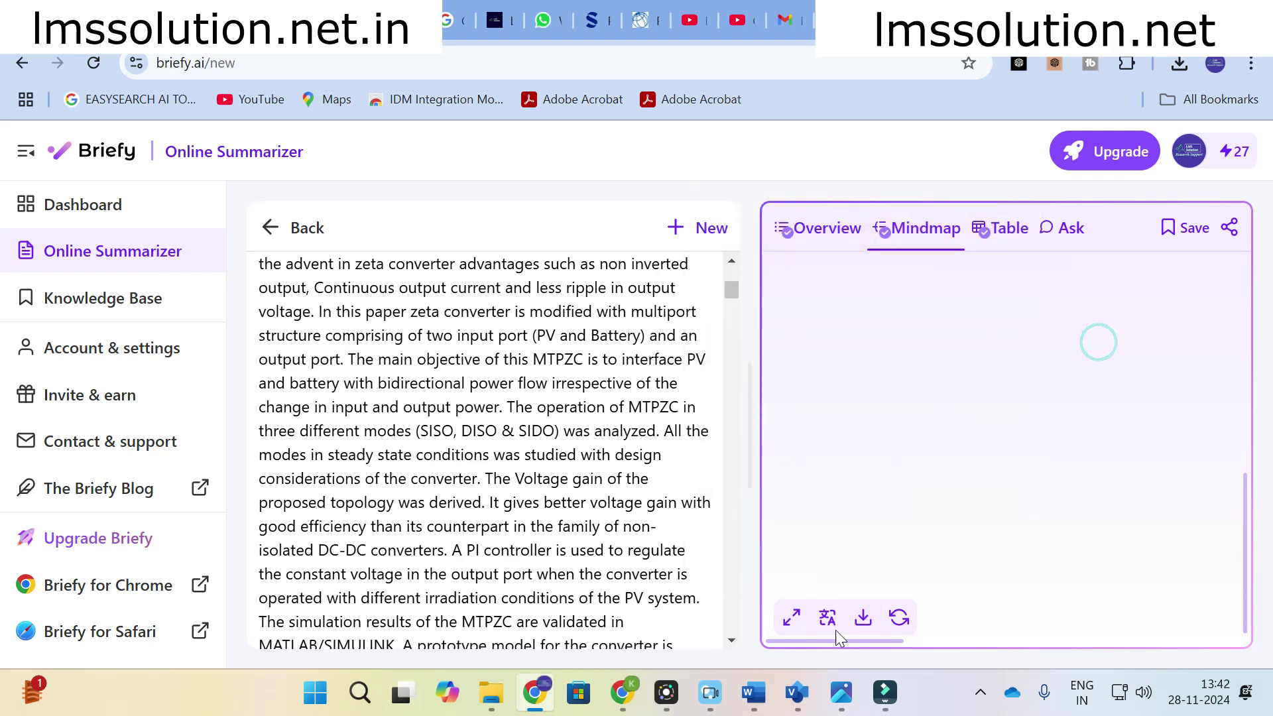
click(865, 618)
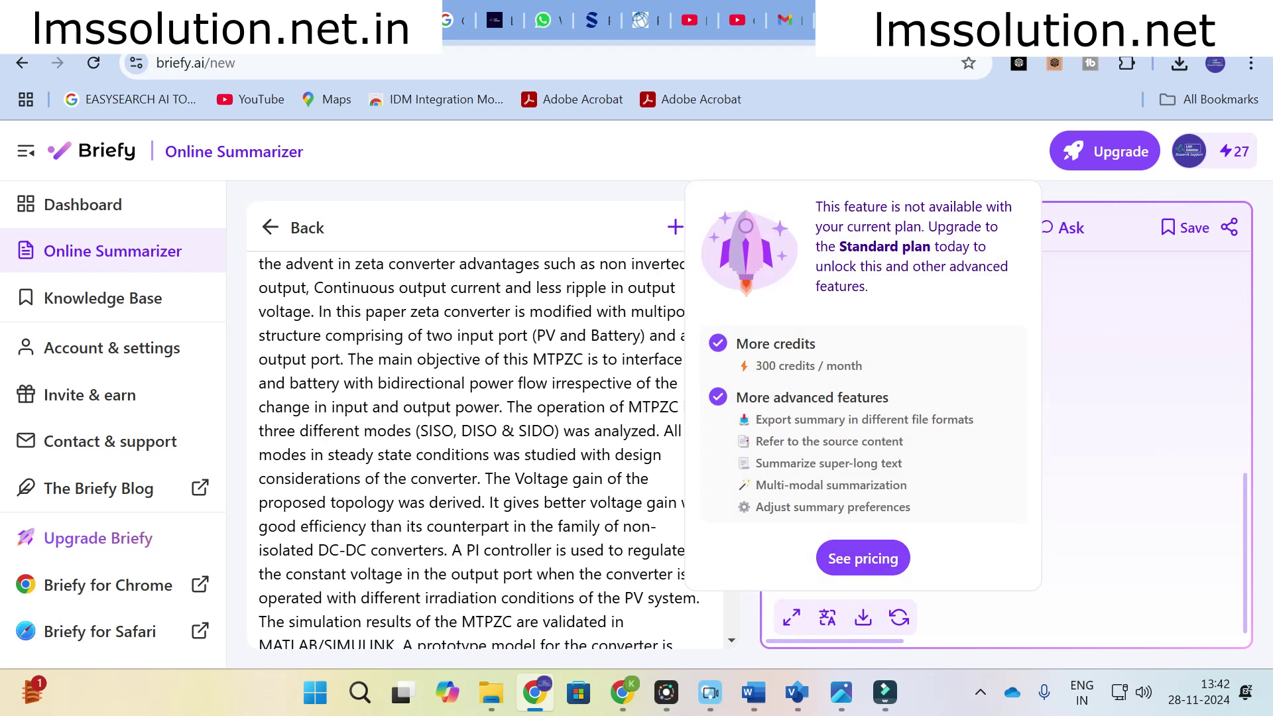
Dismiss the upgrade notice and review the SIDO and DISO mode points in the overview summary.
click(1077, 316)
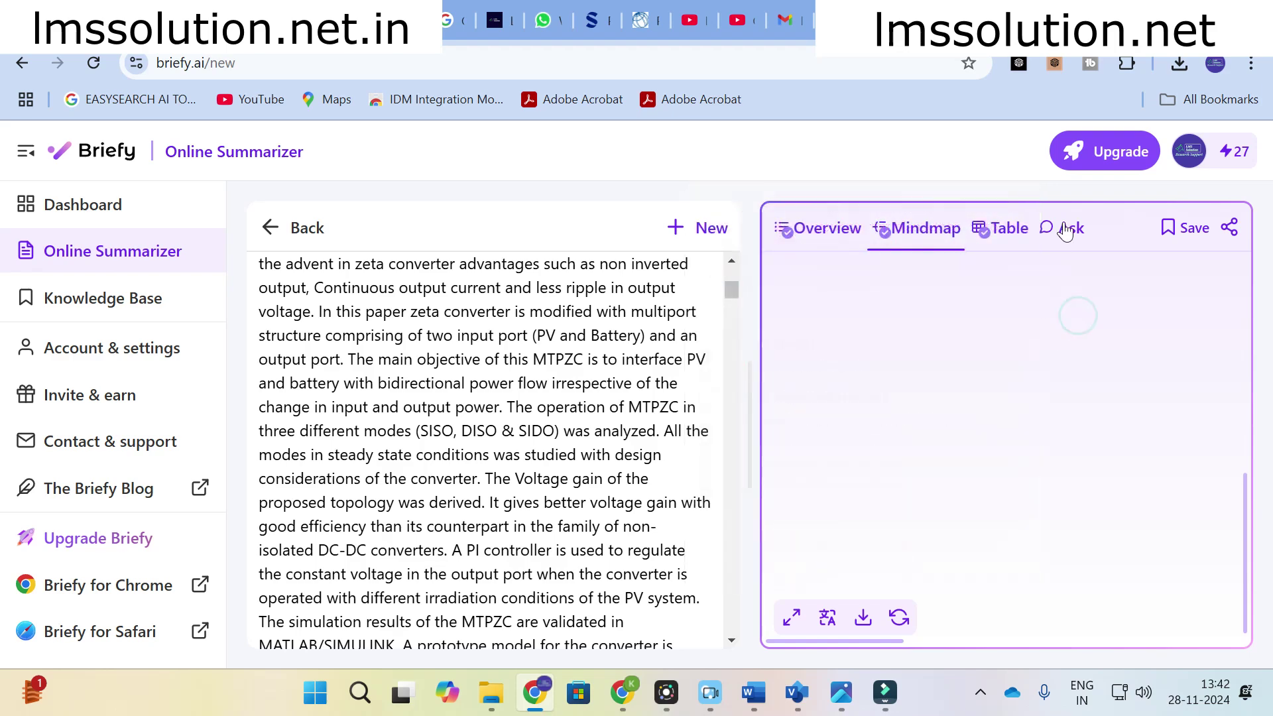
click(824, 242)
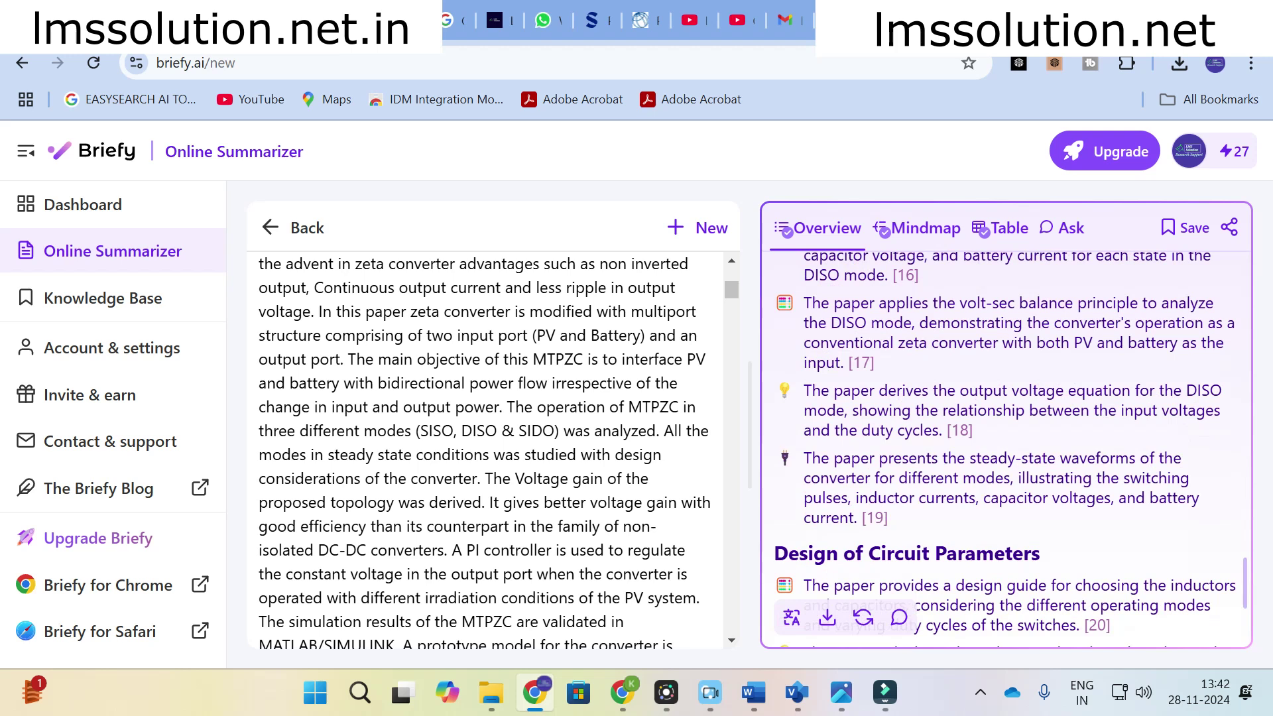
scroll(1007, 450, up, 3)
drag(844, 339, 957, 439)
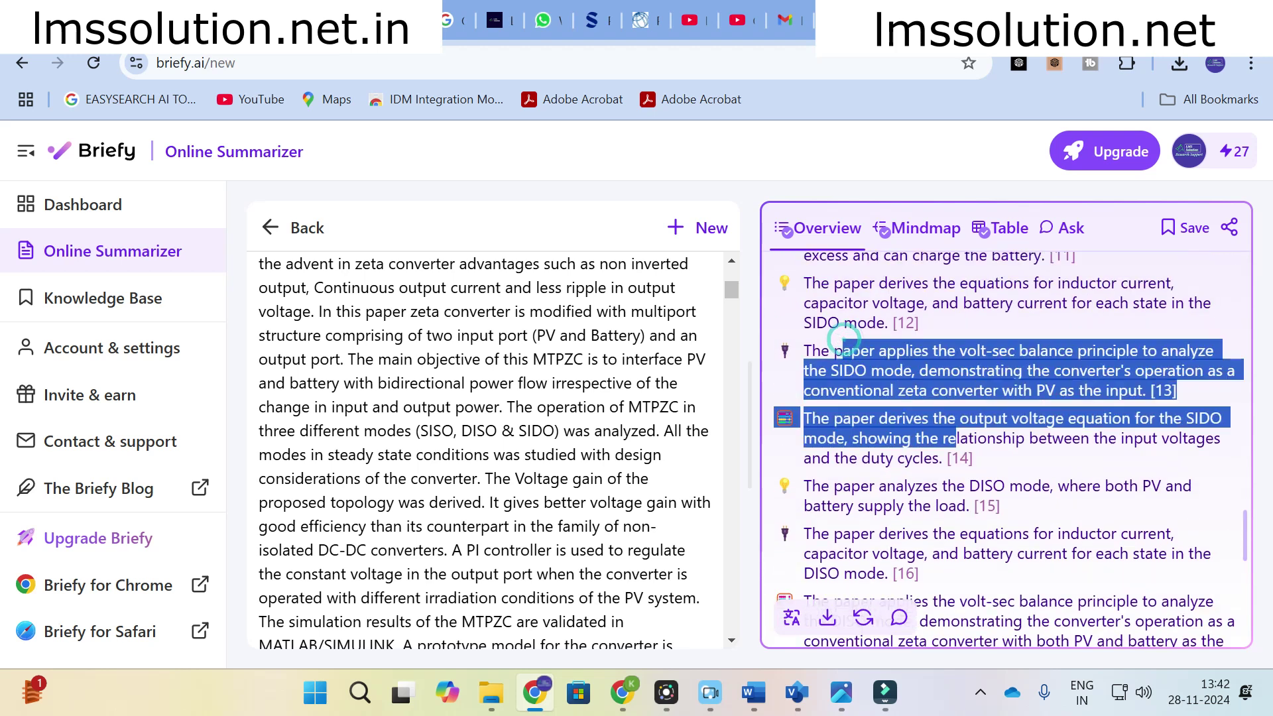
click(922, 469)
Open the table summary and look over the source paper from its title to the start of the introduction.
click(1010, 229)
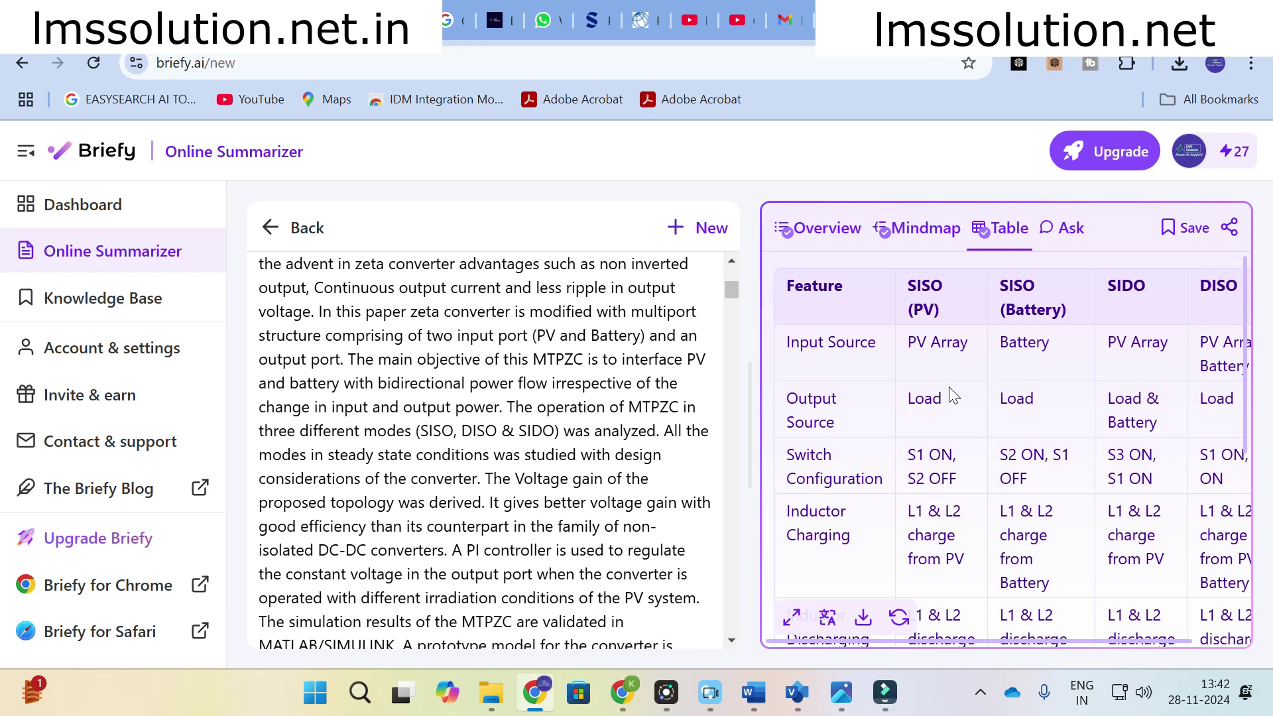
scroll(498, 450, up, 5)
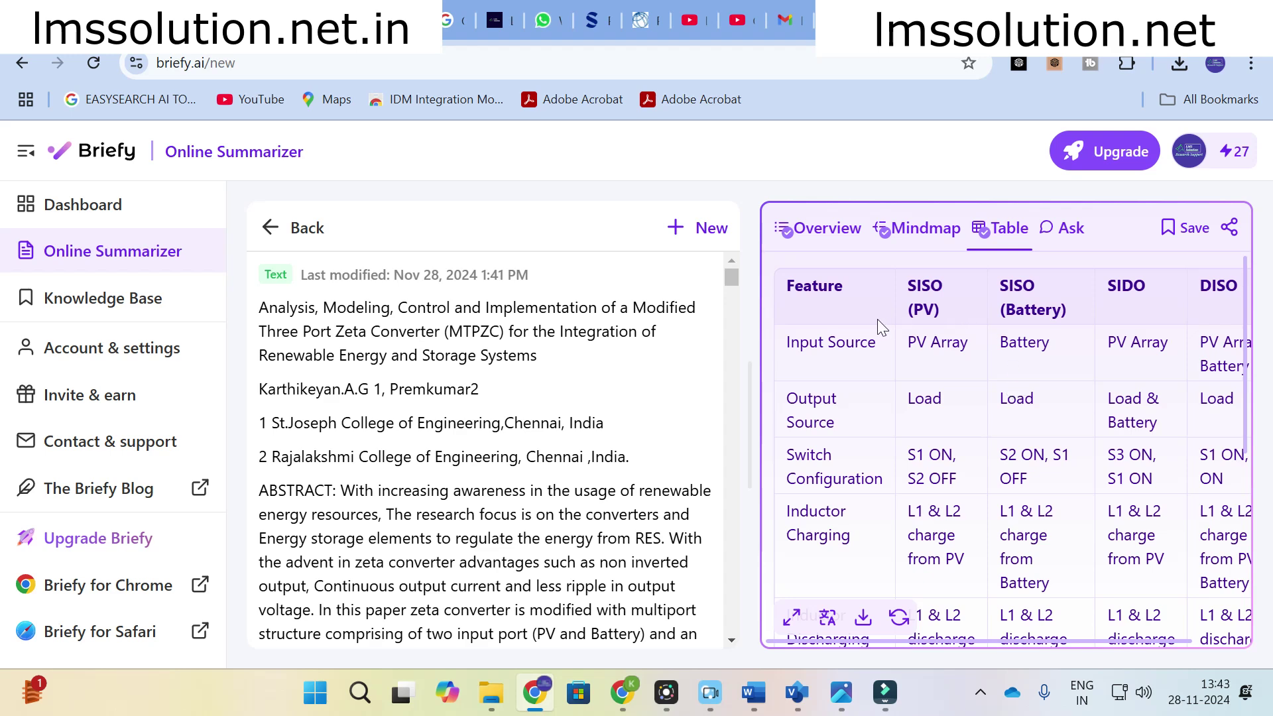
scroll(469, 378, down, 1)
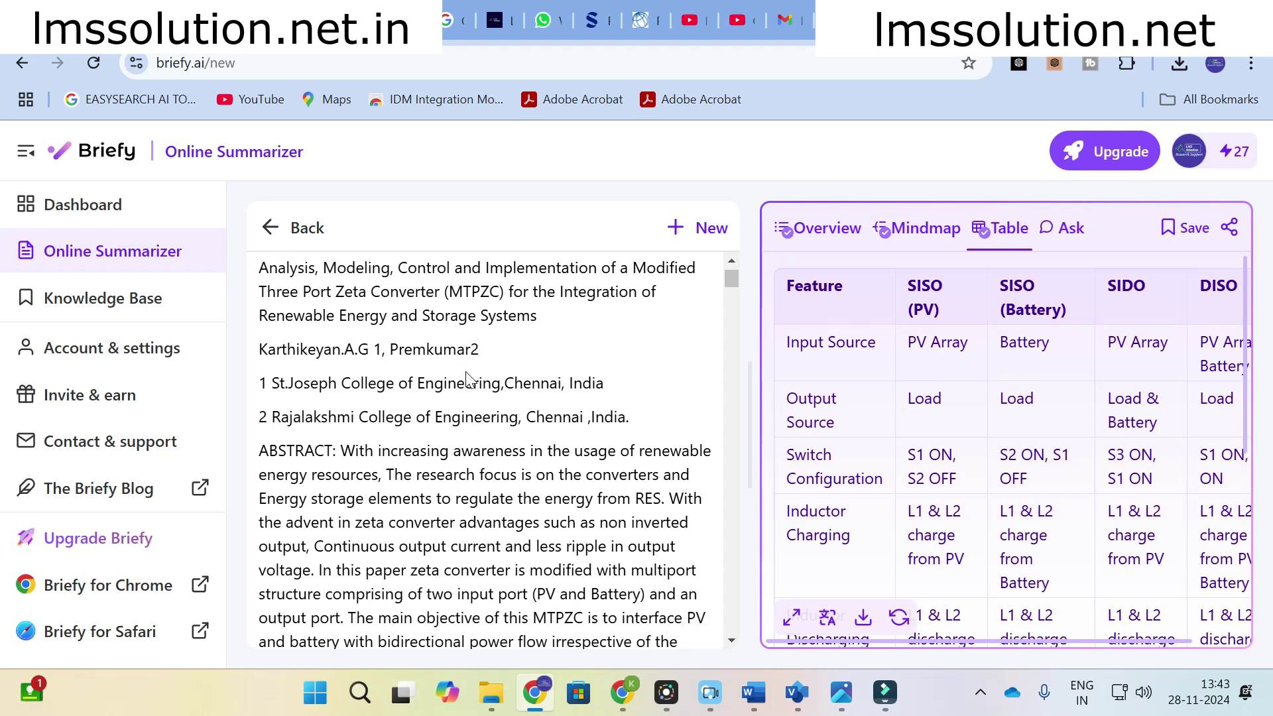
scroll(468, 378, down, 6)
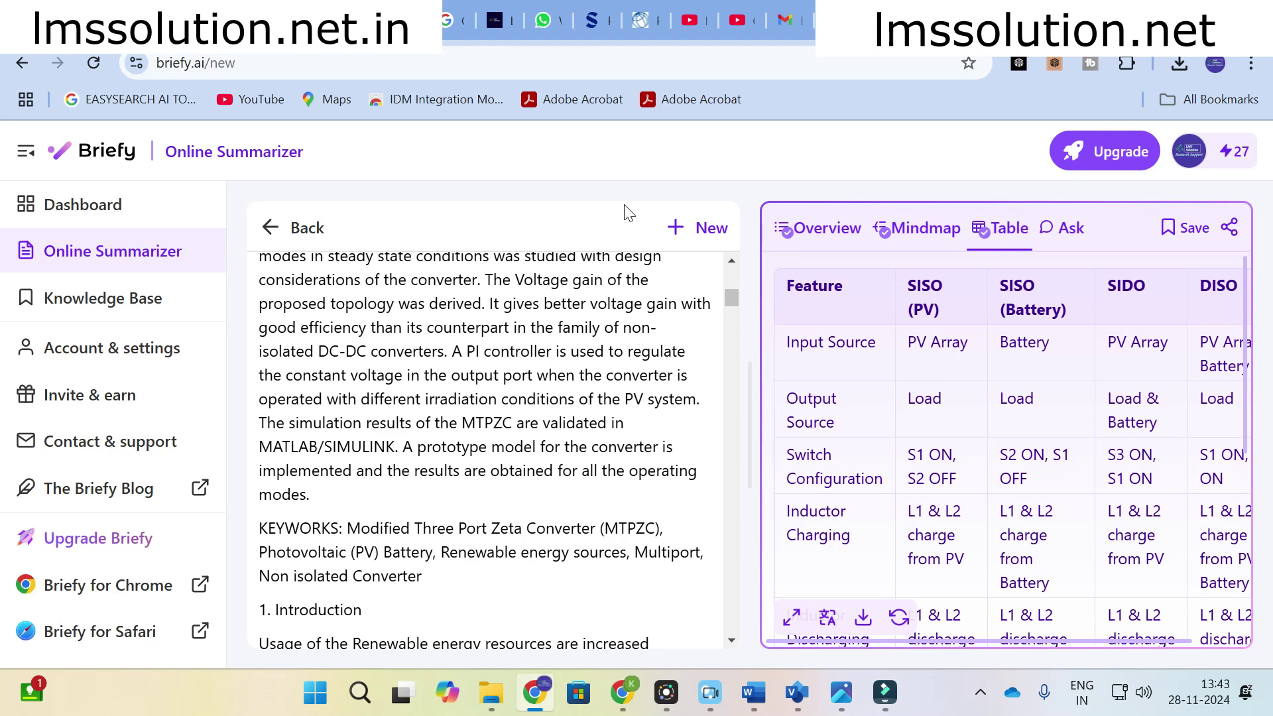
View the Knowledge Base and compare the Free trial, Standard, Premium and Ultra plans on the pricing page.
click(95, 311)
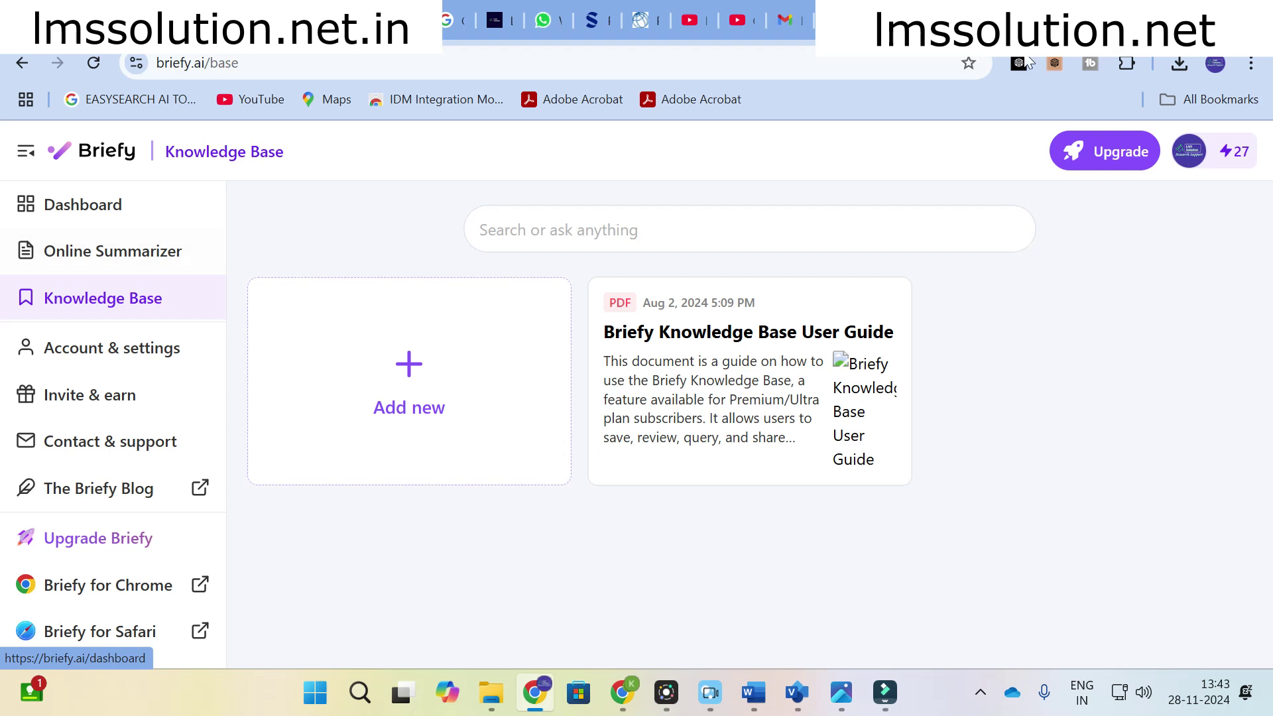
mouse_move(1098, 159)
click(1101, 153)
scroll(569, 421, down, 3)
scroll(319, 557, up, 2)
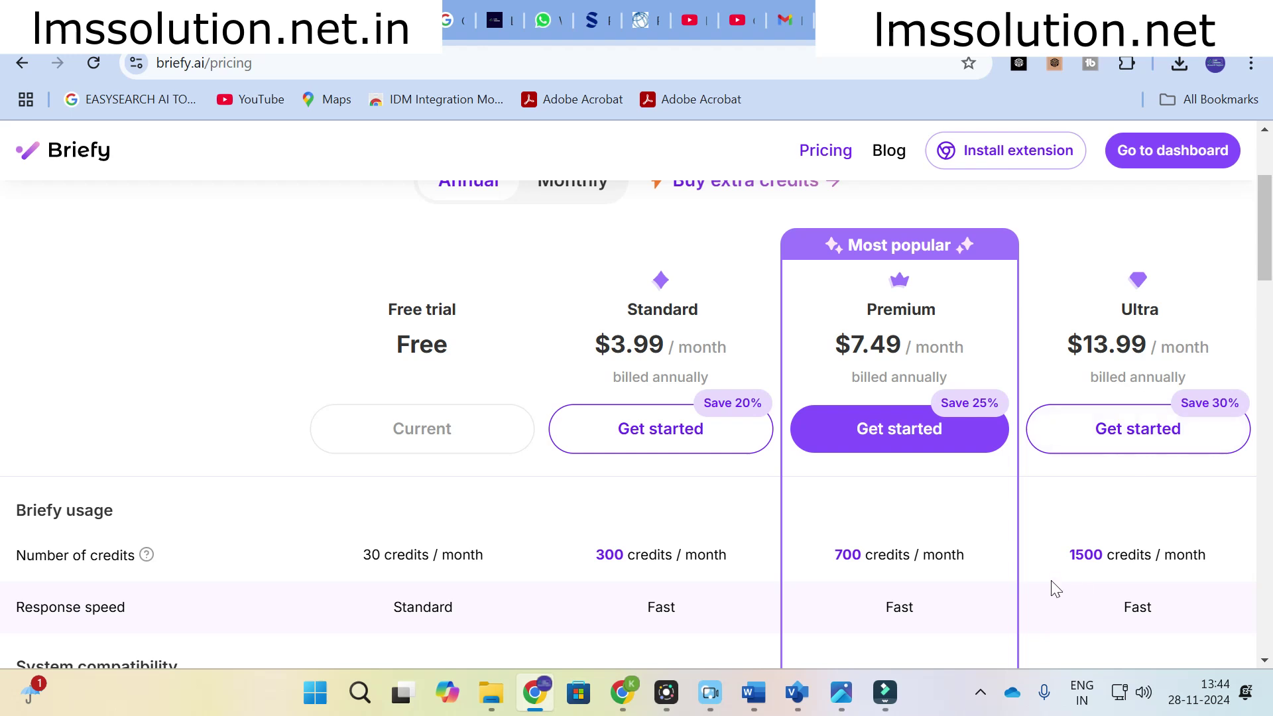
scroll(158, 432, down, 5)
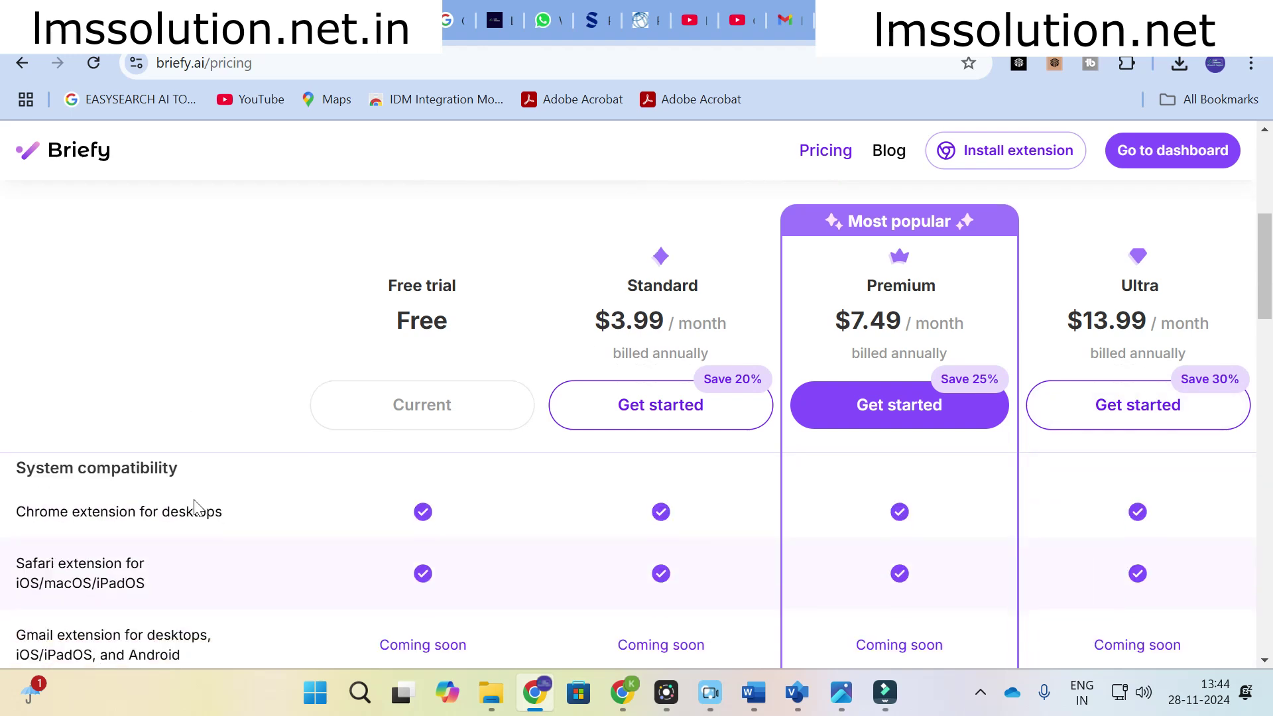
scroll(122, 375, down, 5)
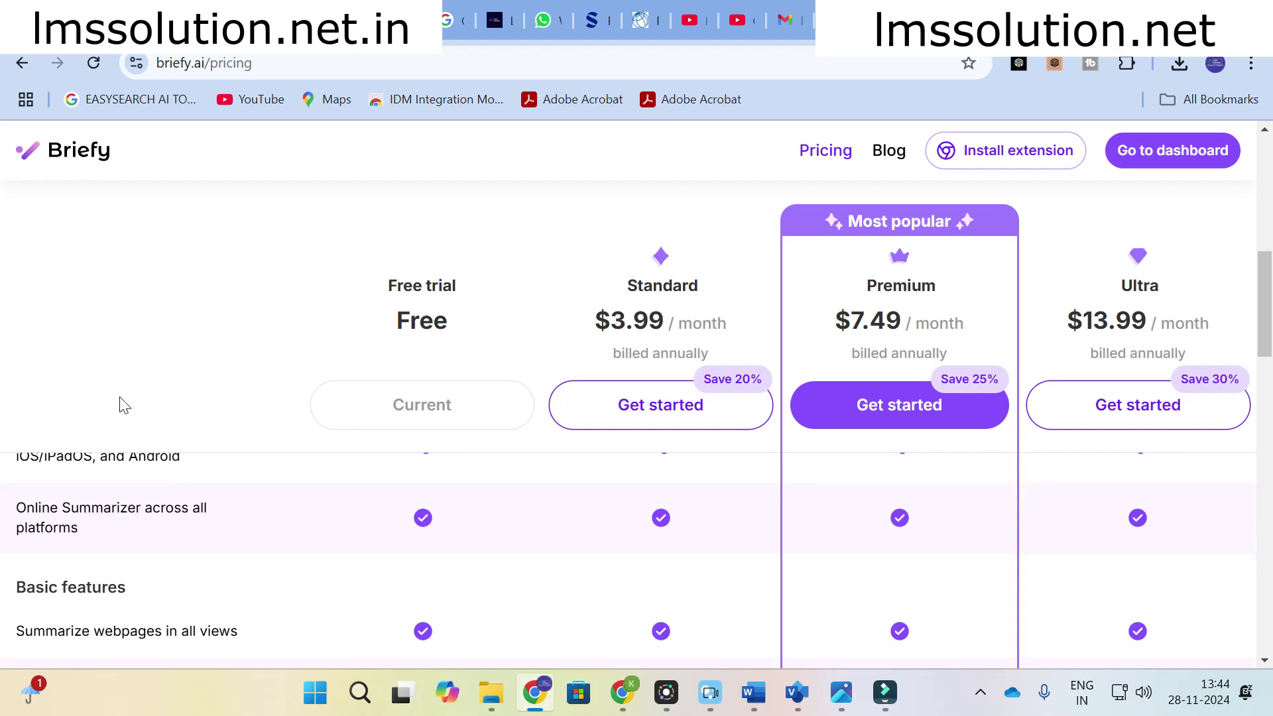
scroll(292, 365, up, 7)
scroll(293, 366, up, 6)
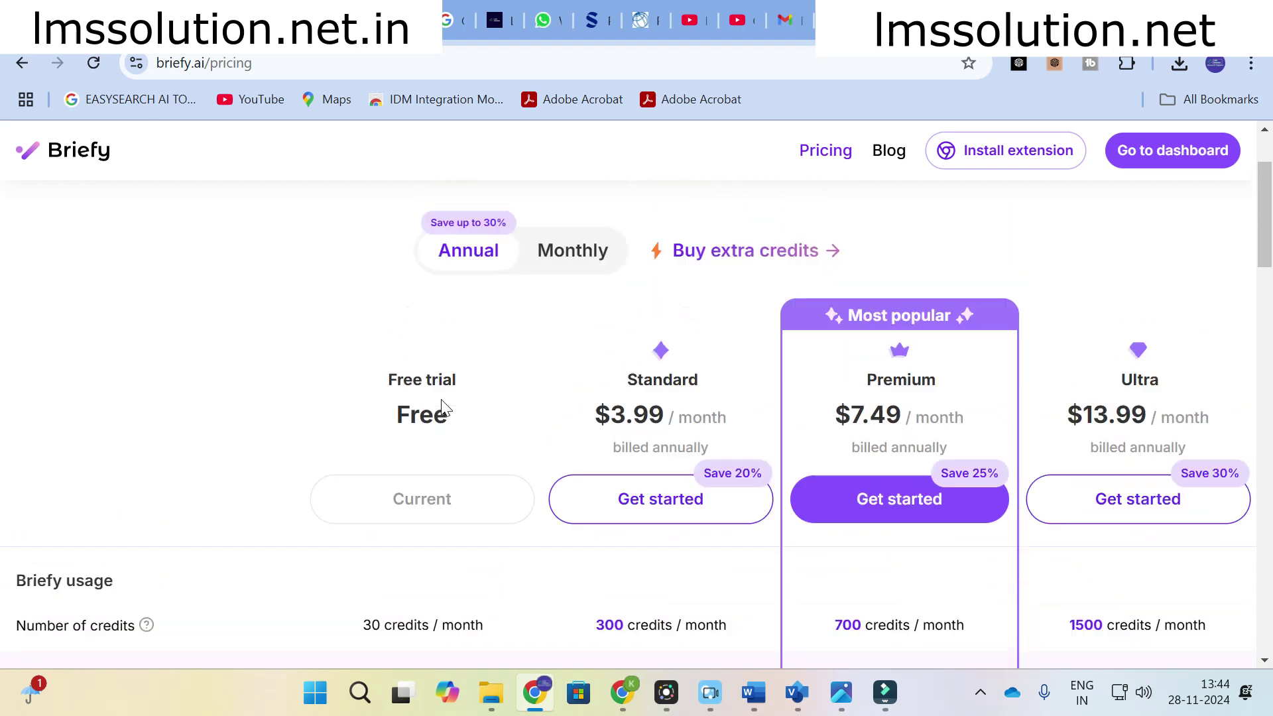
scroll(287, 488, down, 4)
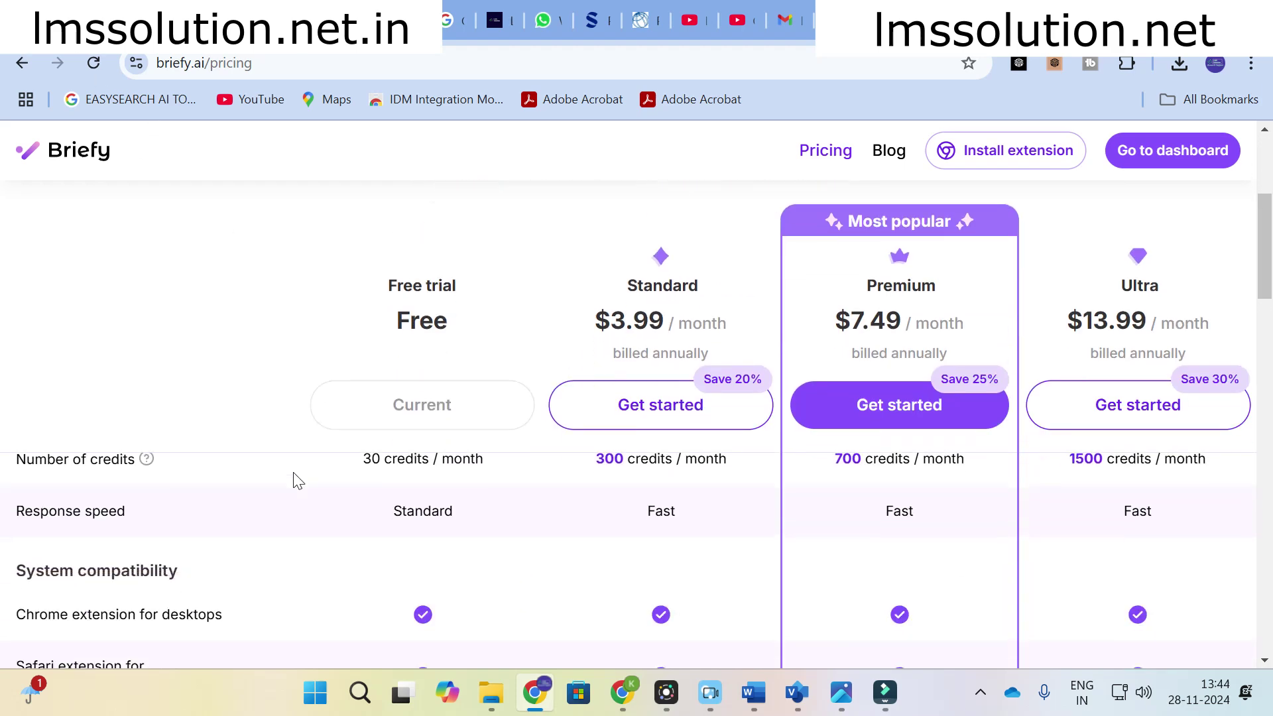
Leave the pricing page and return to the Online Summarizer with an empty content field.
click(22, 63)
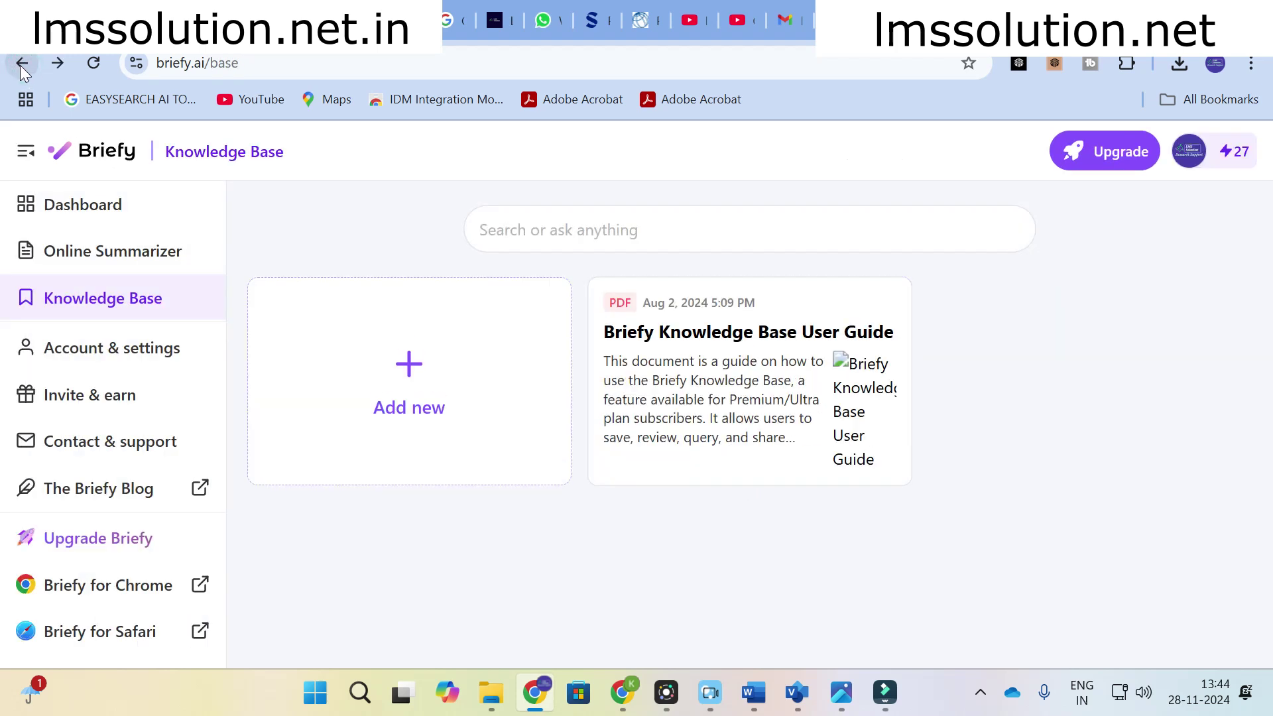
click(72, 251)
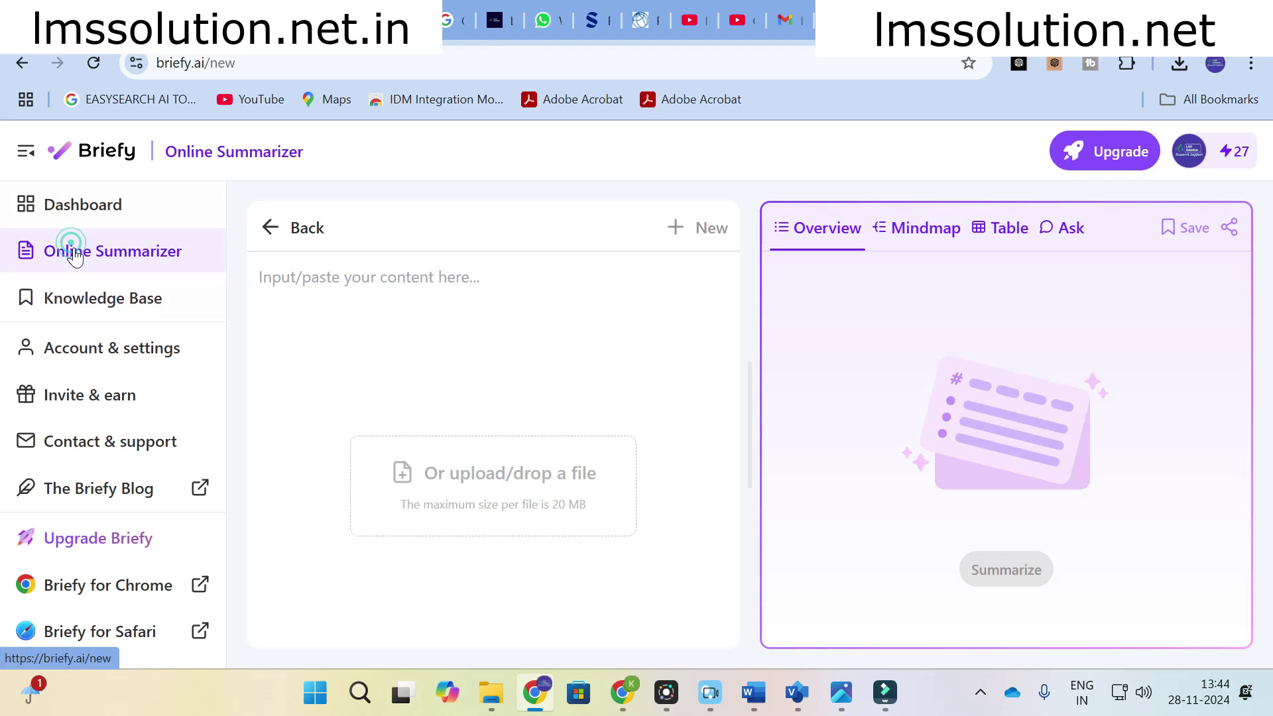